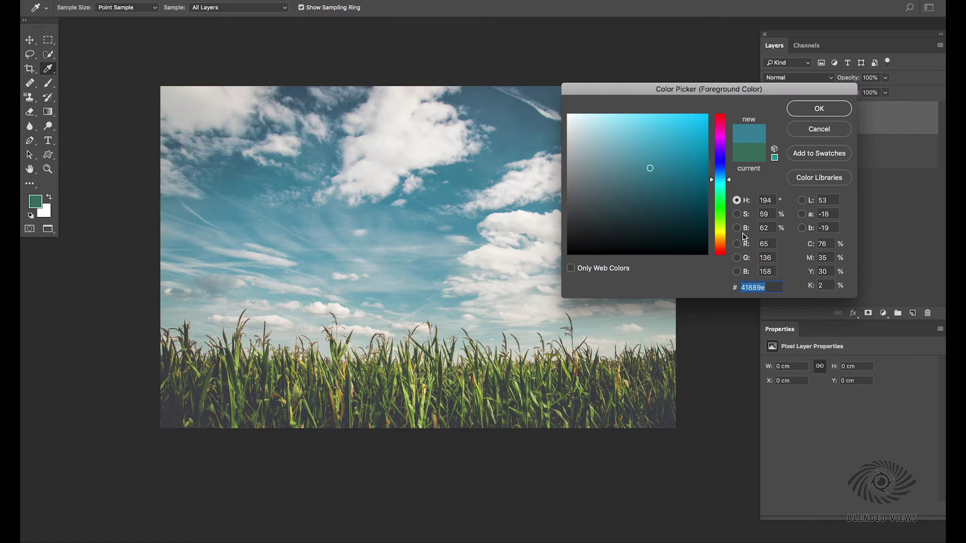
Set the foreground color to the dark teal blue #135164, with hue 194°, saturation 81% and brightness 39%
left_click(737, 228)
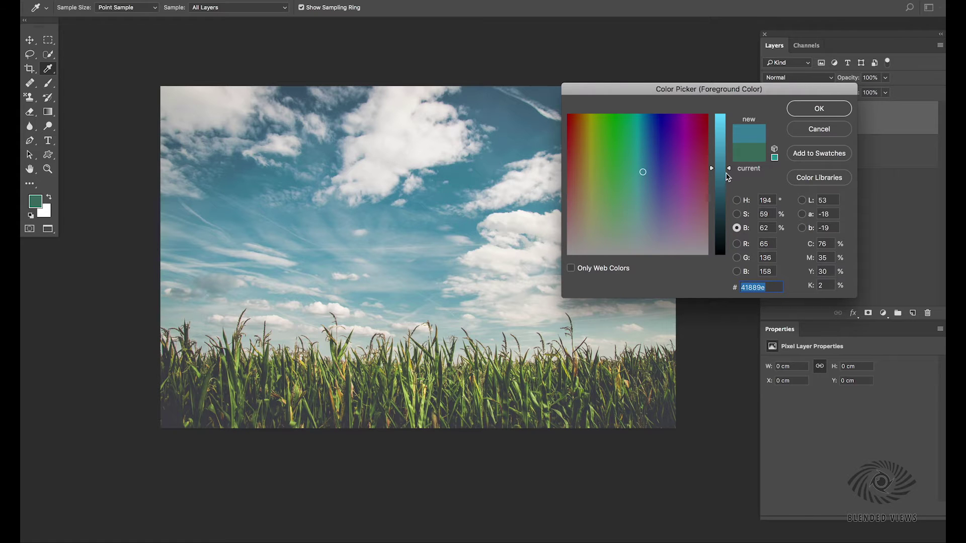
left_click_drag(730, 172, 729, 202)
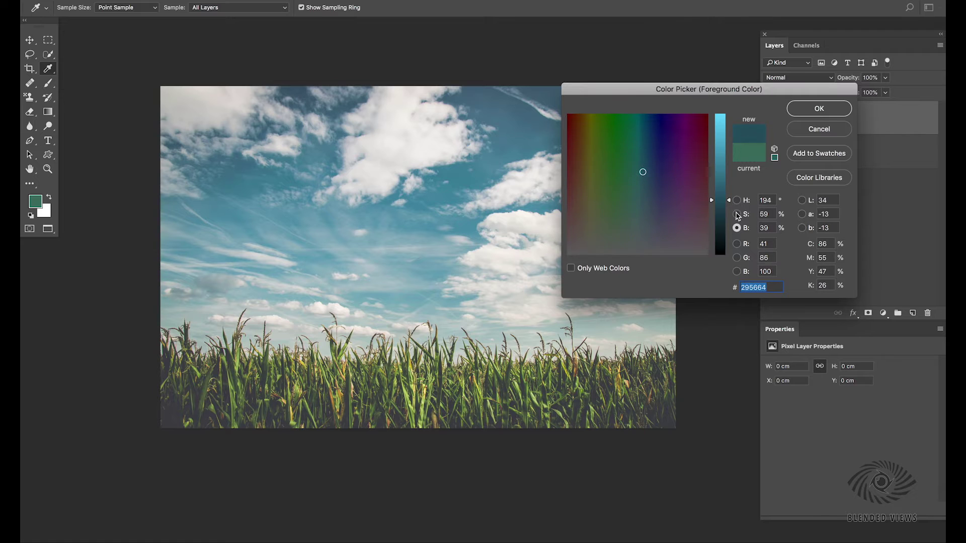
left_click(737, 215)
left_click_drag(730, 177, 730, 149)
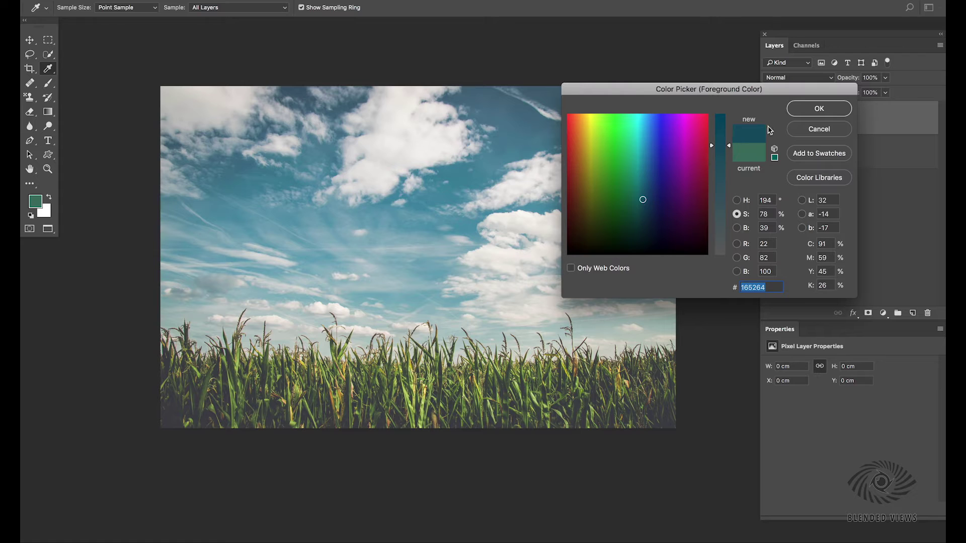
left_click_drag(730, 149, 730, 142)
left_click(802, 110)
Paint over the upper part of the sky on Layer 1 with a soft 500 px brush at 100% opacity
key("b")
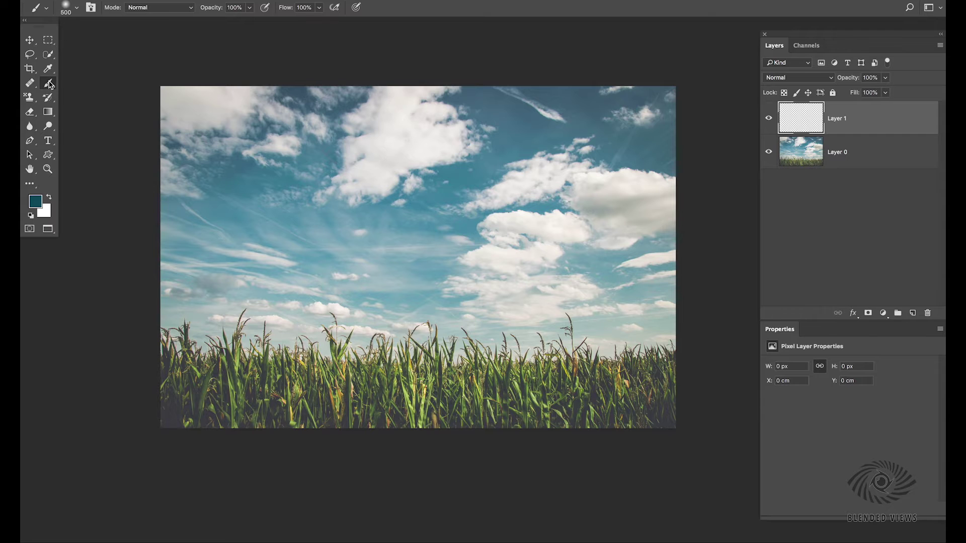
left_click_drag(49, 84, 67, 83)
mouse_move(143, 90)
left_mouse_down()
mouse_move(703, 92)
mouse_move(264, 83)
mouse_move(107, 125)
mouse_move(267, 118)
mouse_move(214, 129)
mouse_move(315, 139)
mouse_move(311, 147)
mouse_move(304, 131)
mouse_move(438, 98)
mouse_move(423, 136)
mouse_move(496, 154)
mouse_move(658, 128)
mouse_move(700, 136)
mouse_move(652, 160)
mouse_move(483, 147)
mouse_move(476, 163)
mouse_move(497, 136)
mouse_move(259, 109)
mouse_move(427, 131)
mouse_move(257, 152)
mouse_move(52, 157)
mouse_move(364, 151)
mouse_move(97, 174)
mouse_move(494, 154)
mouse_move(733, 173)
left_mouse_up()
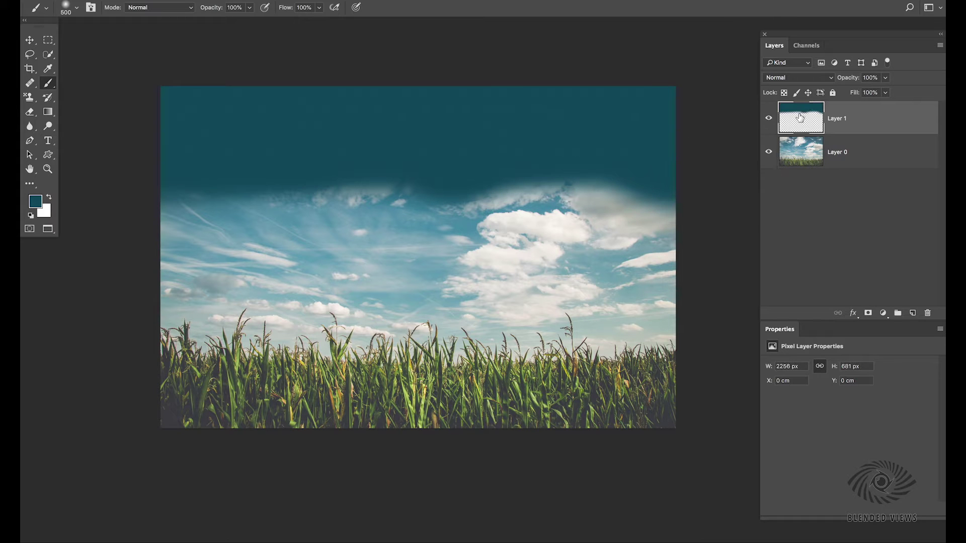
Set the foreground color to the lighter blue #1c6378 and paint a band across the middle of the sky
left_click(45, 205)
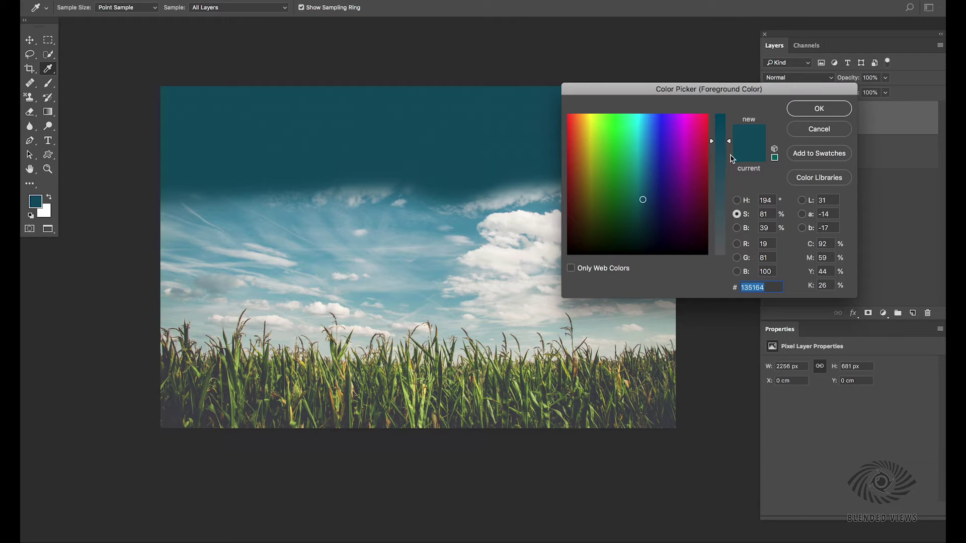
left_click(737, 201)
left_click_drag(728, 179, 727, 184)
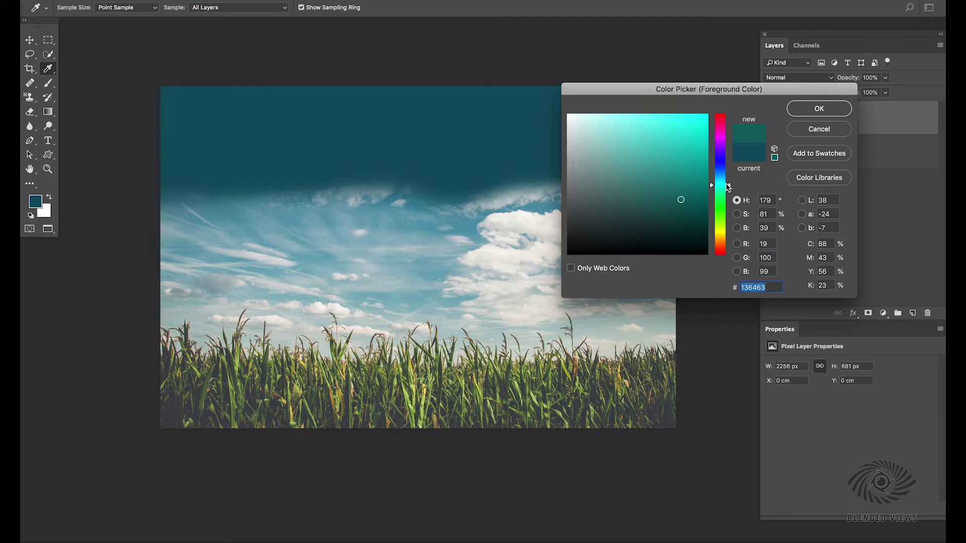
left_click_drag(728, 187, 730, 182)
left_click(737, 215)
left_click(737, 228)
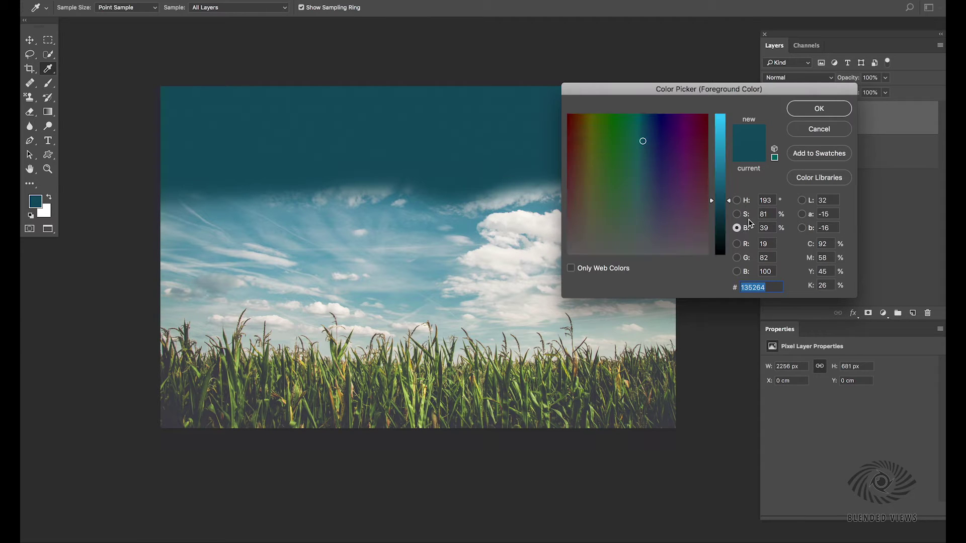
left_click_drag(729, 204, 730, 189)
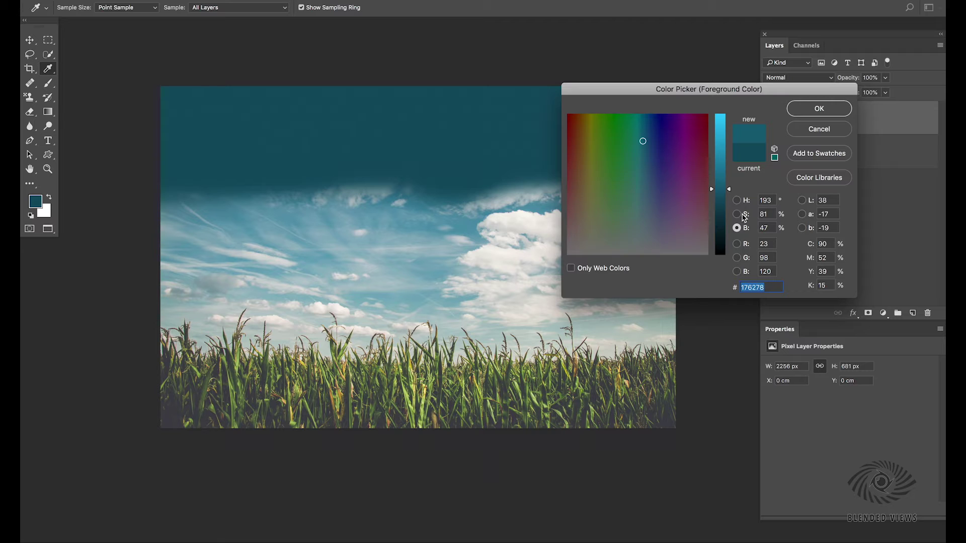
left_click(736, 214)
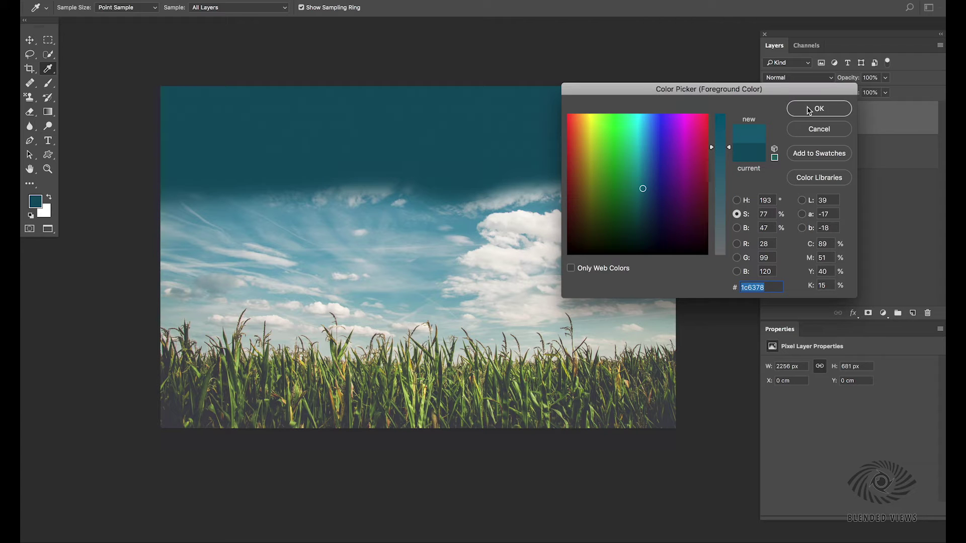
left_click(819, 108)
key("b")
mouse_move(660, 204)
left_mouse_down()
mouse_move(641, 216)
mouse_move(565, 184)
mouse_move(509, 203)
mouse_move(445, 203)
mouse_move(371, 157)
mouse_move(369, 212)
mouse_move(334, 226)
mouse_move(263, 187)
mouse_move(177, 164)
mouse_move(209, 246)
mouse_move(249, 228)
mouse_move(282, 230)
mouse_move(303, 251)
mouse_move(342, 230)
mouse_move(377, 236)
left_mouse_up()
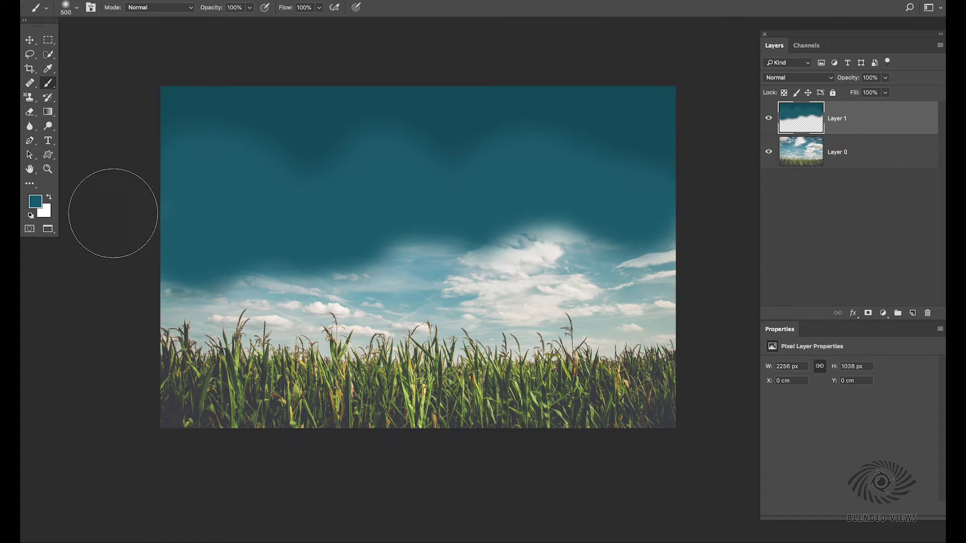
Set the foreground color to the teal #2b8d99 and paint the lower sky down over the tips of the grass
left_click(39, 205)
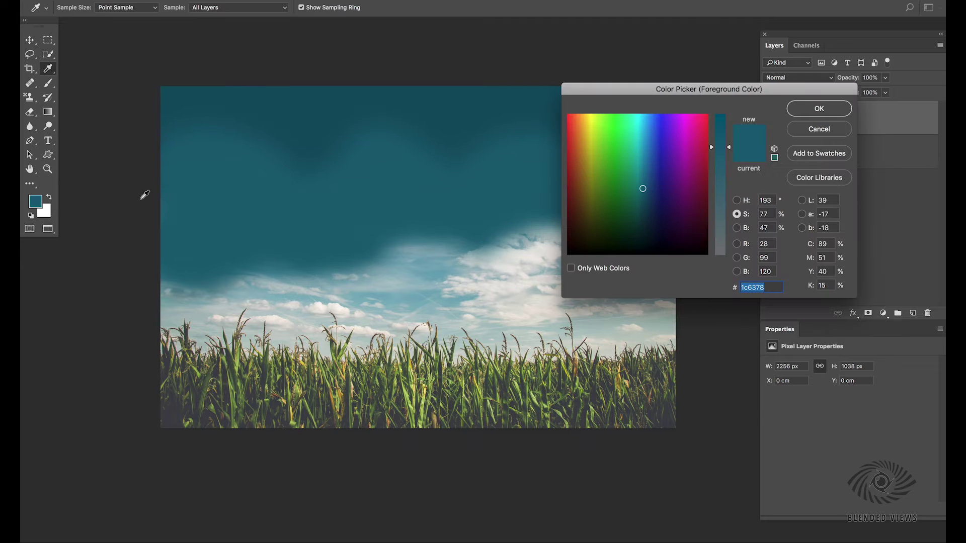
left_click(737, 201)
left_click_drag(729, 180, 730, 185)
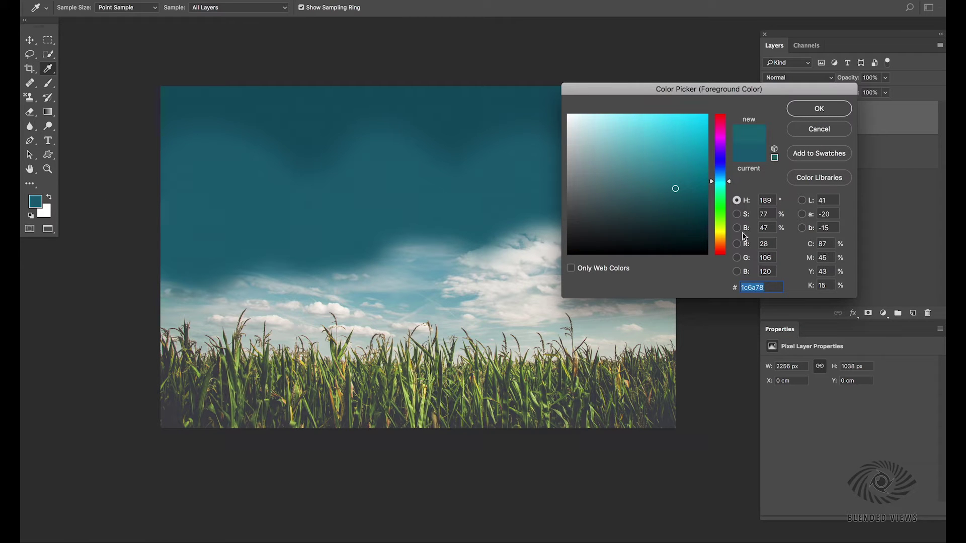
left_click(737, 215)
left_click_drag(729, 147, 730, 174)
left_click(736, 228)
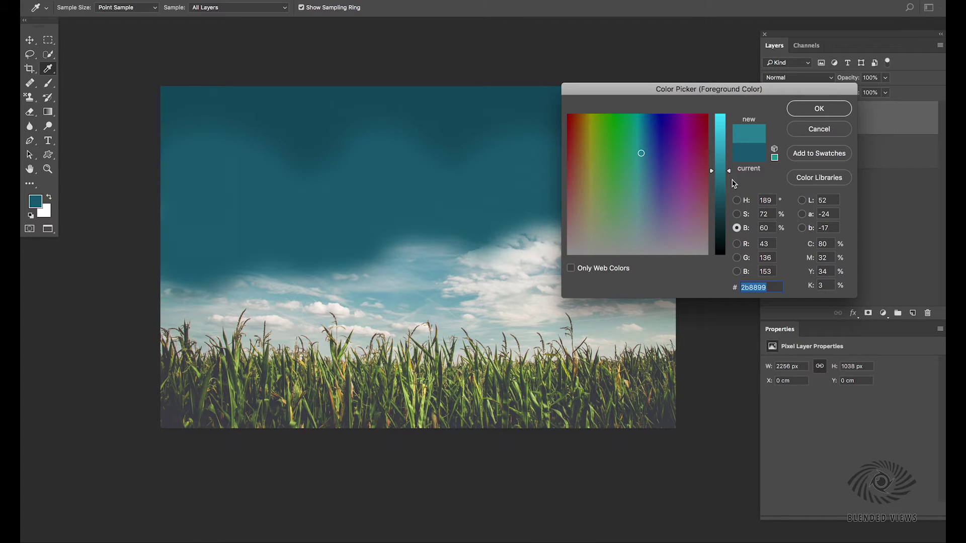
left_click(737, 200)
left_click_drag(730, 185, 729, 183)
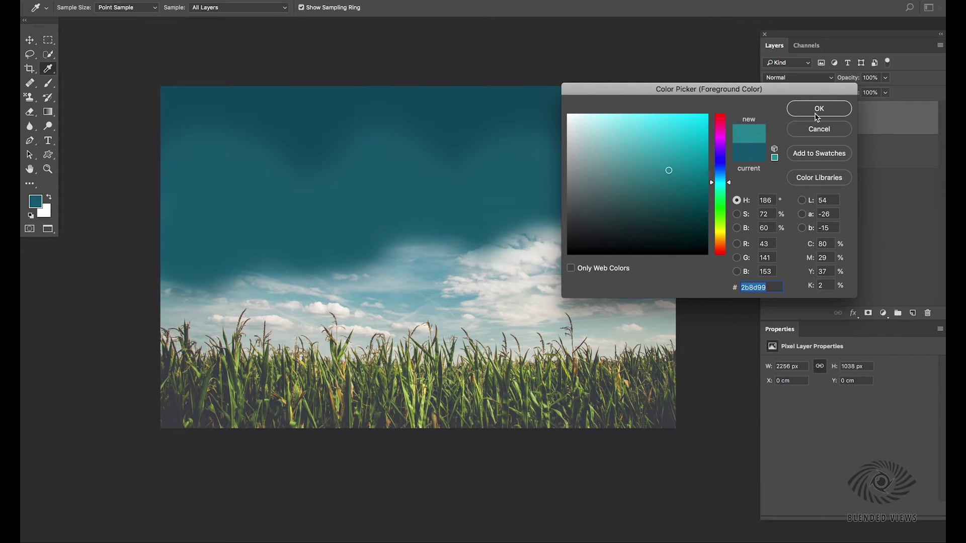
left_click(818, 109)
key("b")
mouse_move(657, 236)
left_mouse_down()
mouse_move(611, 258)
mouse_move(627, 290)
mouse_move(571, 256)
mouse_move(532, 254)
mouse_move(500, 279)
mouse_move(396, 262)
mouse_move(318, 264)
mouse_move(267, 232)
mouse_move(203, 237)
mouse_move(287, 302)
mouse_move(285, 322)
mouse_move(175, 310)
mouse_move(150, 333)
mouse_move(334, 330)
mouse_move(375, 313)
mouse_move(476, 332)
mouse_move(576, 313)
mouse_move(688, 332)
mouse_move(575, 273)
mouse_move(616, 333)
mouse_move(120, 347)
mouse_move(247, 325)
mouse_move(463, 346)
mouse_move(582, 346)
mouse_move(718, 323)
left_mouse_up()
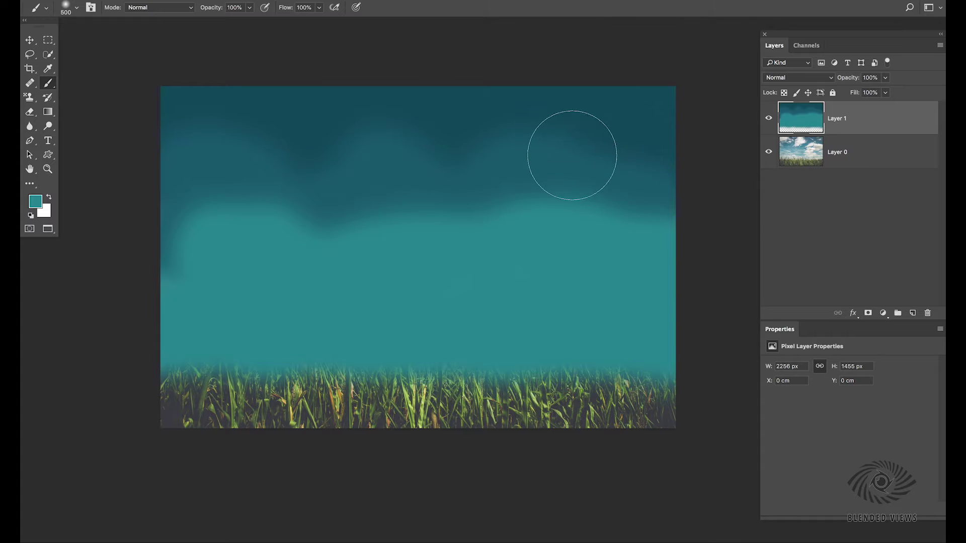
Sample the blue of the middle band and blend its transition into the lower teal band with the brush at 30% opacity
left_click(521, 159, "alt")
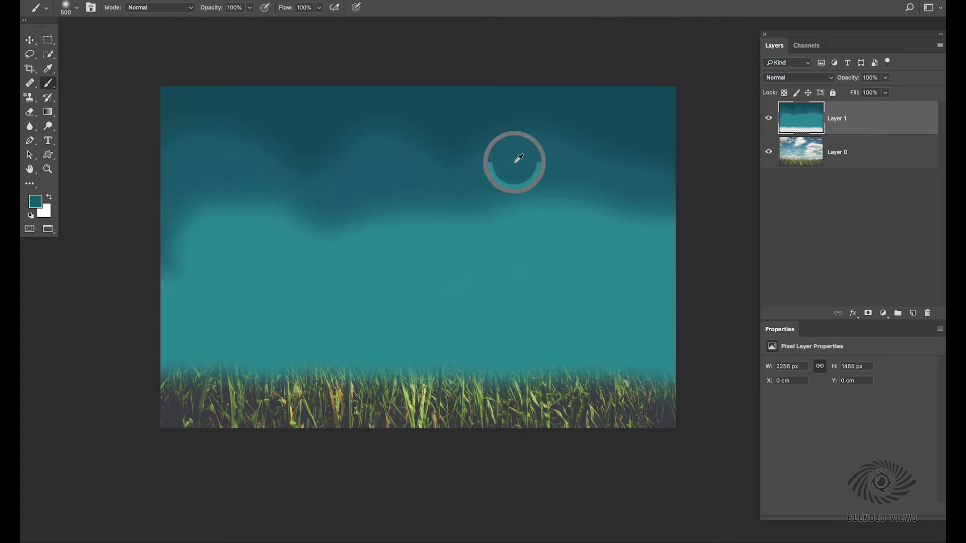
mouse_move(514, 165)
left_mouse_down()
mouse_move(504, 184)
mouse_move(487, 147)
mouse_move(451, 153)
left_mouse_up()
mouse_move(540, 197)
left_mouse_down()
mouse_move(565, 211)
mouse_move(579, 195)
mouse_move(561, 210)
mouse_move(575, 216)
mouse_move(644, 219)
mouse_move(630, 223)
mouse_move(526, 181)
mouse_move(546, 221)
mouse_move(631, 225)
mouse_move(621, 216)
mouse_move(644, 226)
mouse_move(613, 230)
left_mouse_up()
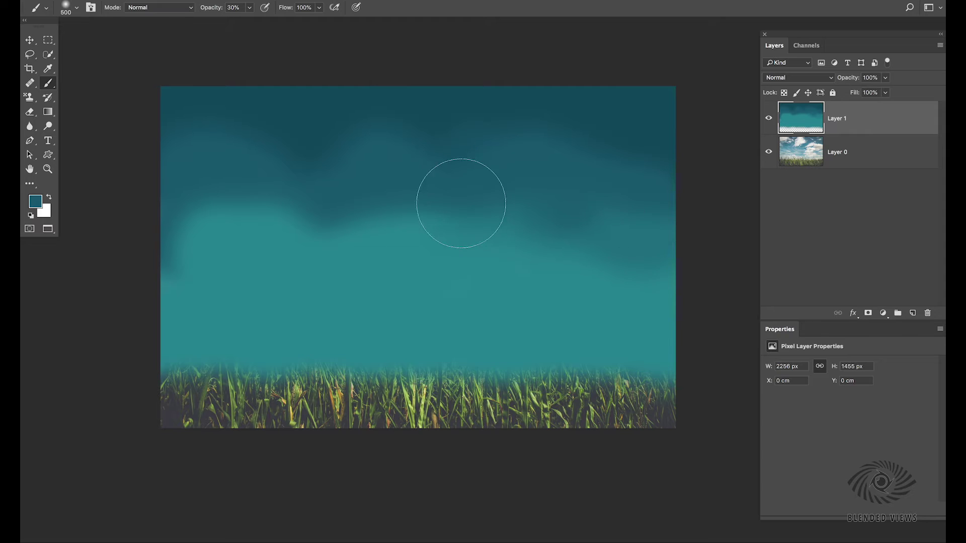
mouse_move(242, 198)
left_mouse_down()
mouse_move(181, 213)
mouse_move(235, 232)
mouse_move(283, 211)
mouse_move(214, 193)
mouse_move(300, 214)
mouse_move(346, 240)
mouse_move(399, 213)
mouse_move(432, 220)
mouse_move(408, 201)
mouse_move(317, 243)
mouse_move(187, 227)
mouse_move(168, 258)
mouse_move(202, 248)
mouse_move(222, 221)
mouse_move(495, 231)
mouse_move(483, 213)
left_mouse_up()
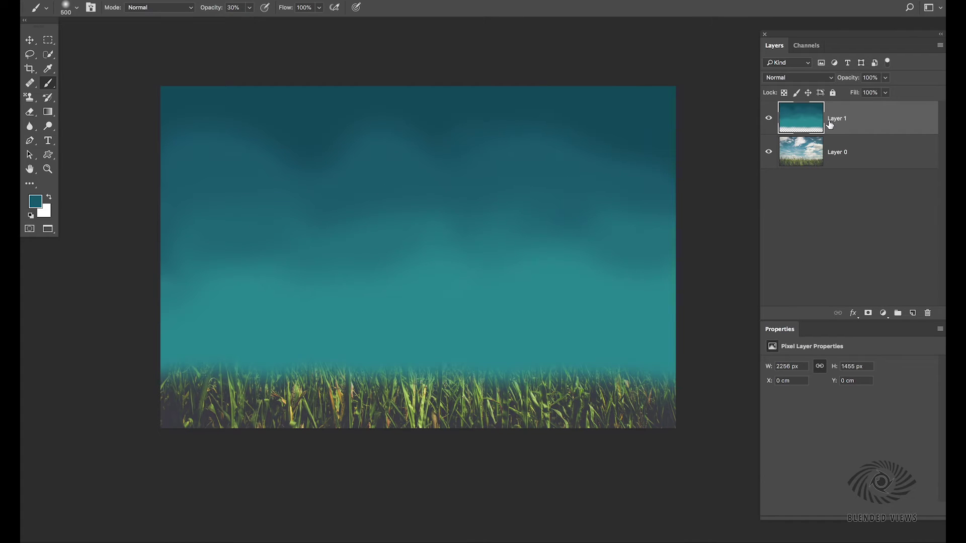
Open Layer 1's blending options and lower the Underlying Layer highlight limit to 222, with Blend If on Gray
double_click(879, 125)
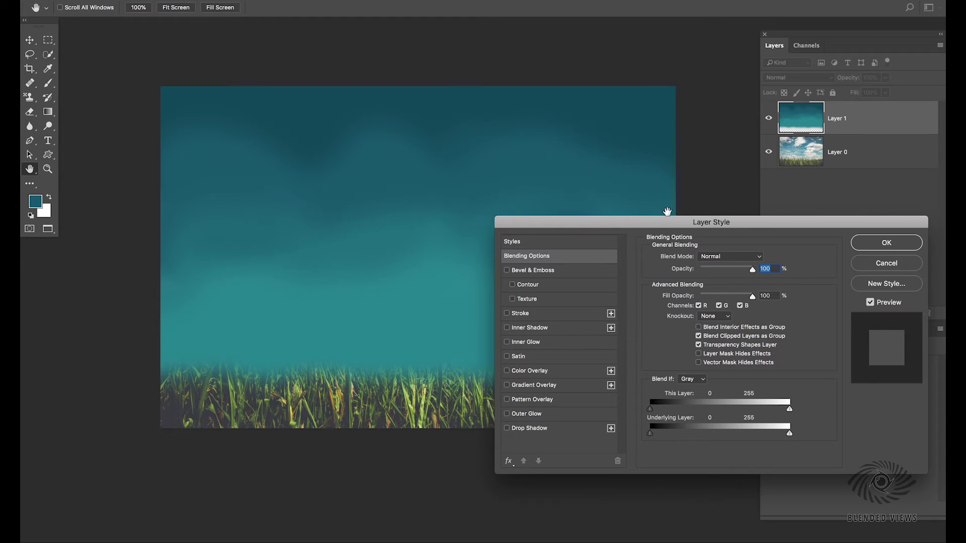
left_click_drag(741, 223, 770, 266)
left_click_drag(466, 220, 306, 178)
left_click_drag(580, 264, 574, 222)
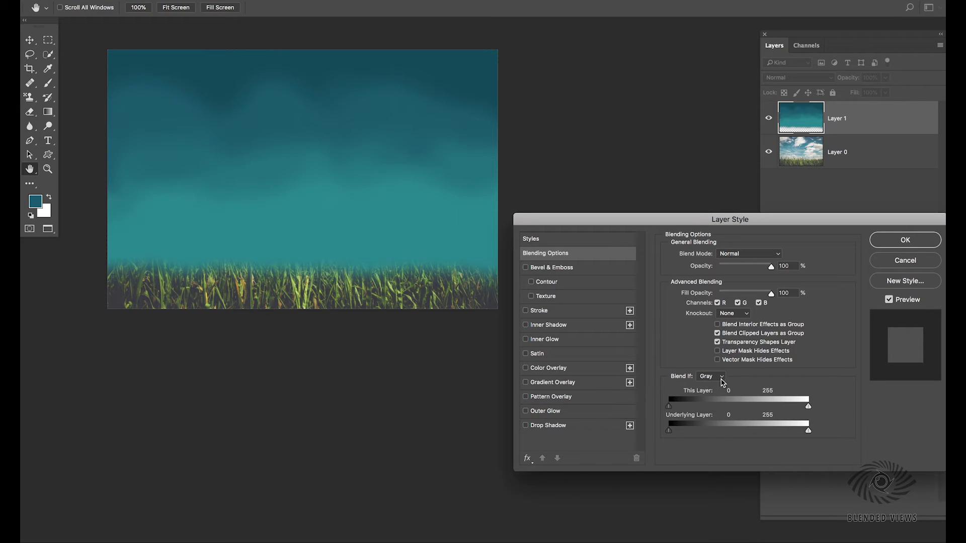
left_click(721, 379)
left_click(714, 377)
left_click_drag(805, 433, 790, 431)
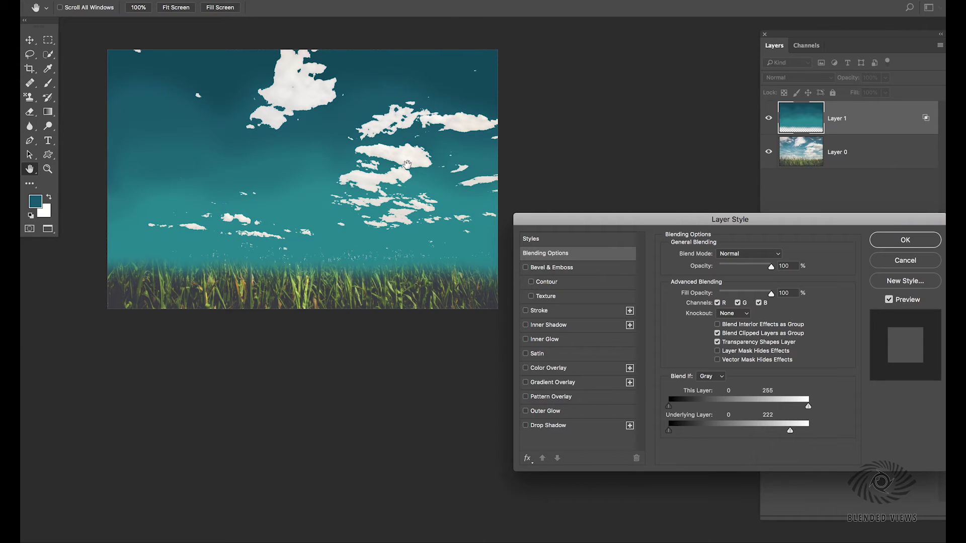
Split Layer 1's Underlying Layer highlight slider to 150 / 241, apply it, and compare the image with the layer hidden and shown
key("alt")
left_click_drag(792, 433, 756, 435)
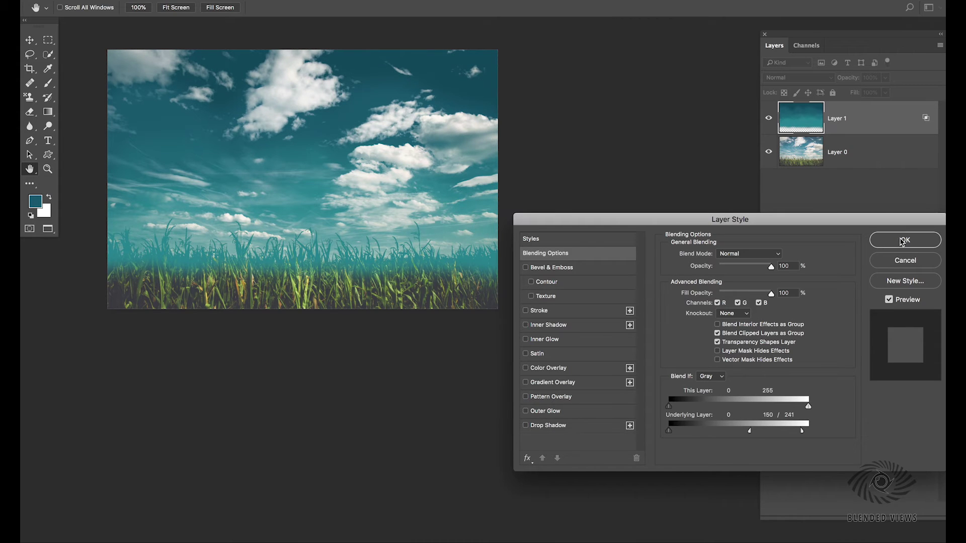
left_click(904, 240)
key("b")
left_click(768, 119)
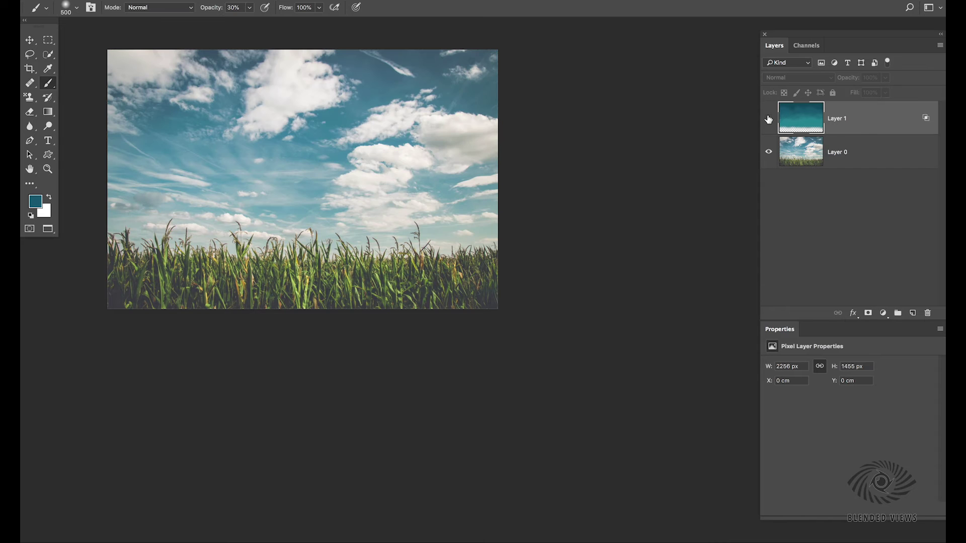
left_click(769, 119)
left_click(768, 119)
left_click(770, 119)
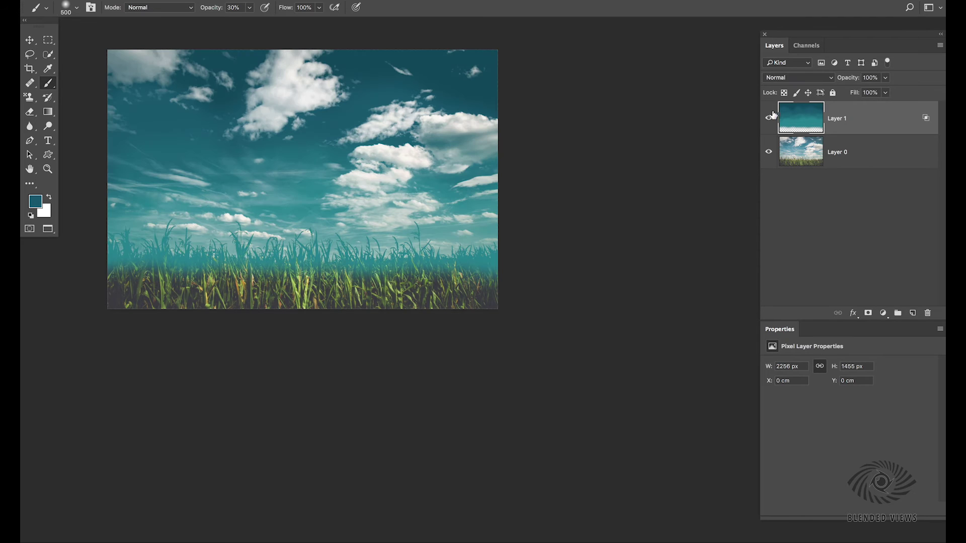
Try Soft Light on Layer 1 and settle on Overlay as its blend mode
left_click(811, 80)
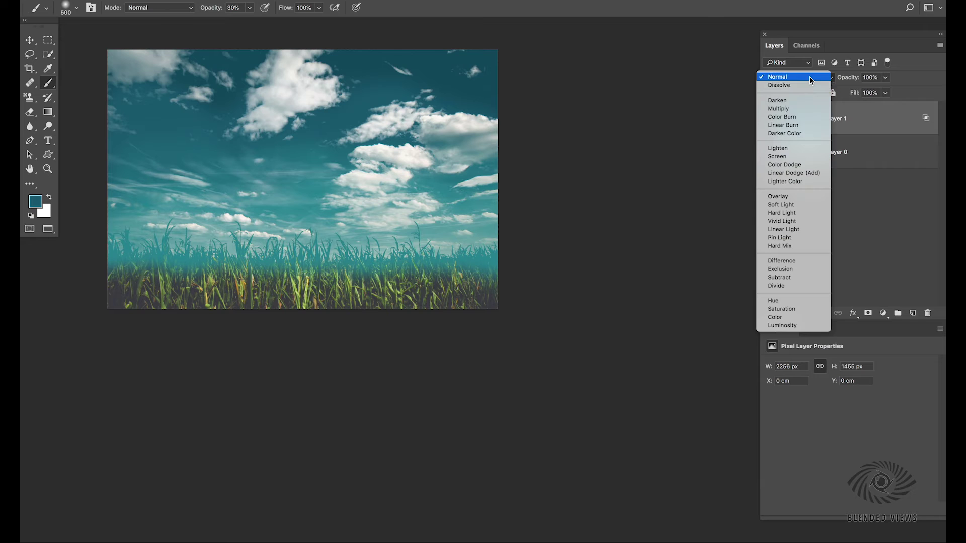
left_click(784, 206)
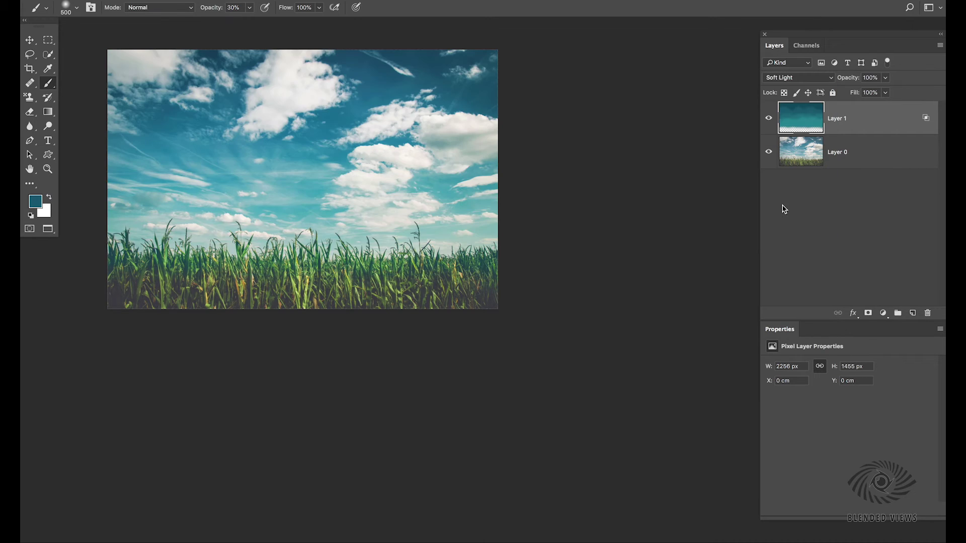
left_click(795, 81)
left_click(795, 67)
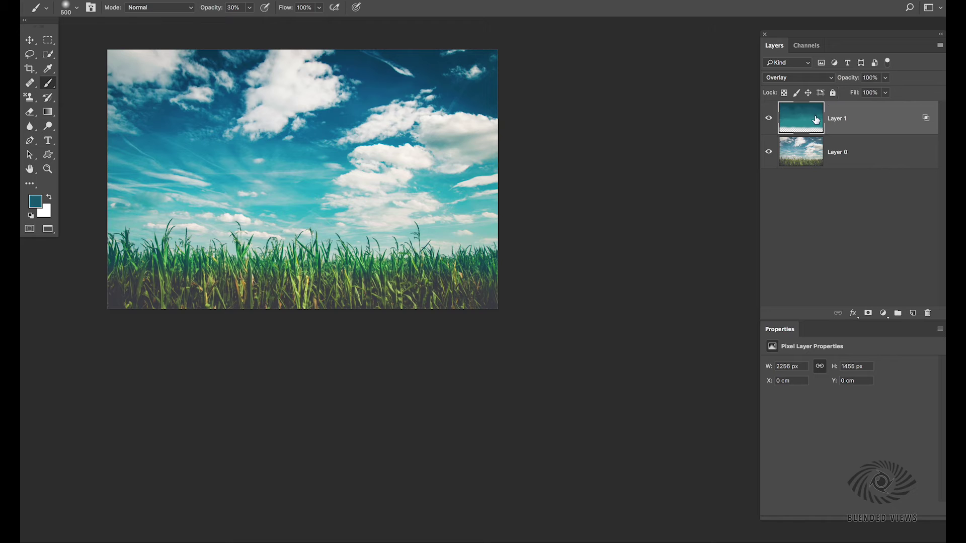
Lower Layer 1's opacity to 68% and compare the image with the layer hidden and shown
left_click_drag(849, 80, 843, 82)
left_click_drag(382, 194, 425, 242)
mouse_move(849, 79)
left_mouse_down()
mouse_move(834, 79)
mouse_move(851, 80)
left_mouse_up()
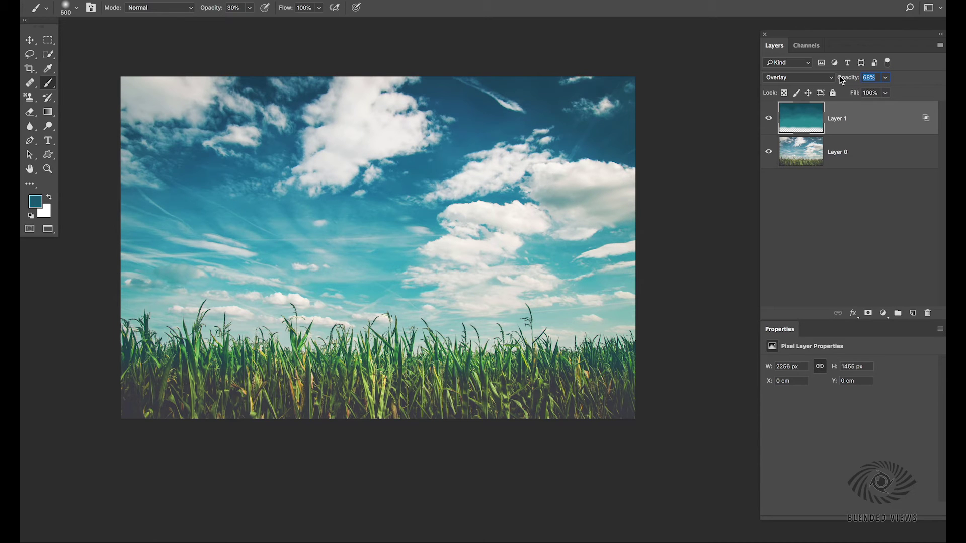
left_click(769, 118)
left_click(769, 118)
left_click(770, 118)
left_click(770, 118)
left_click(769, 119)
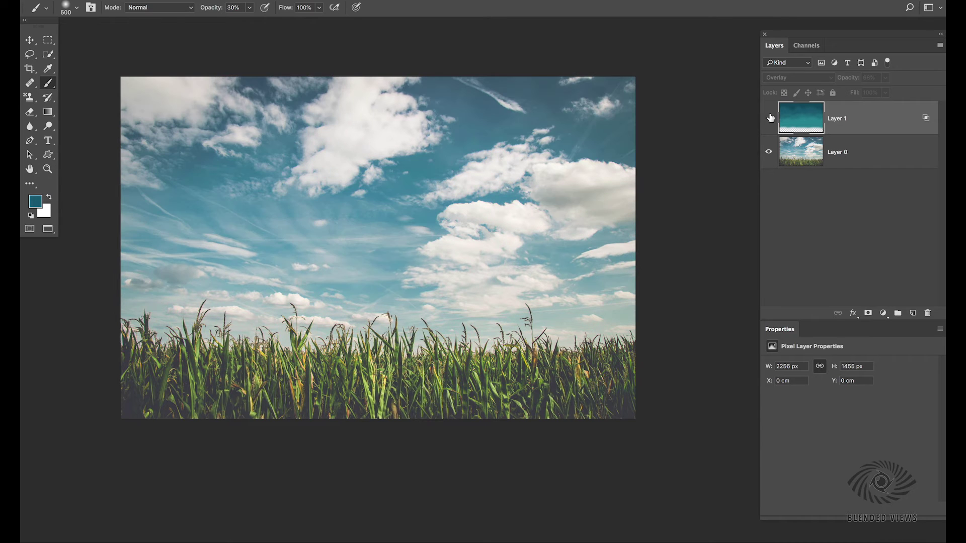
left_click(769, 119)
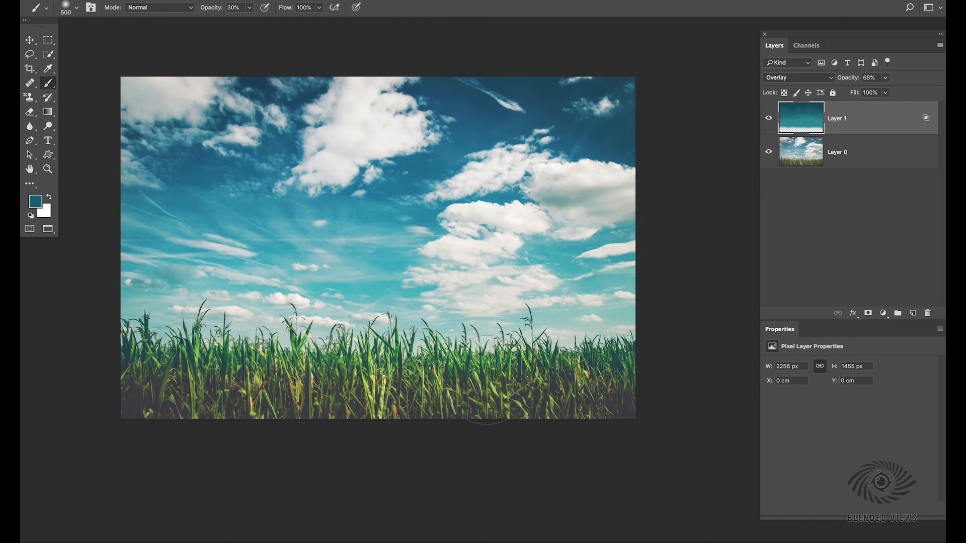
Add a new layer above Layer 1 and sample the grass blades for a dark green brush color, #2e564c
key("v")
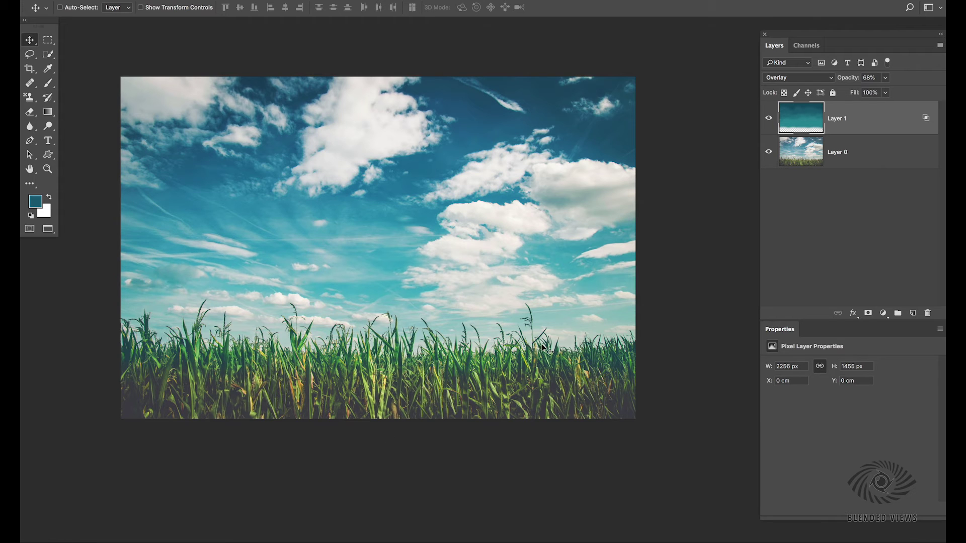
left_click(912, 313)
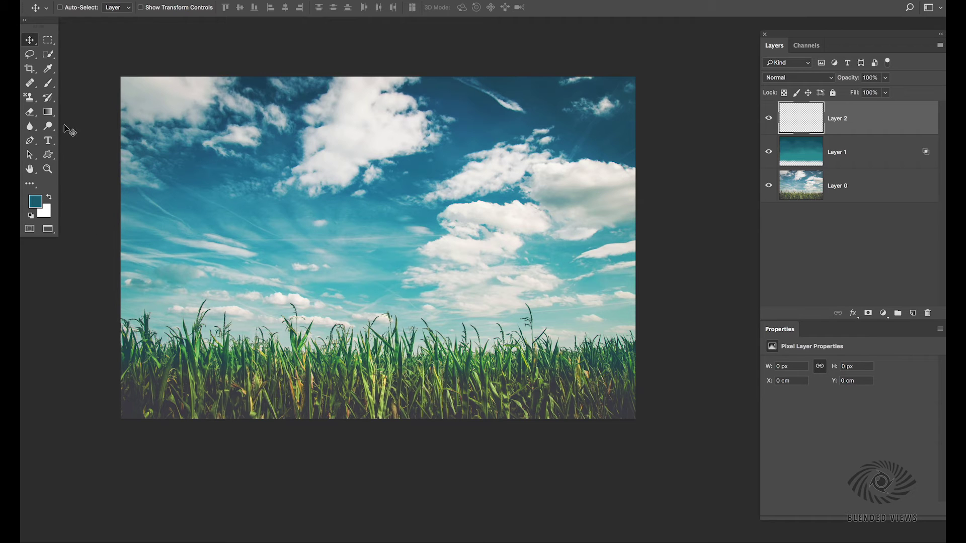
left_click(48, 83)
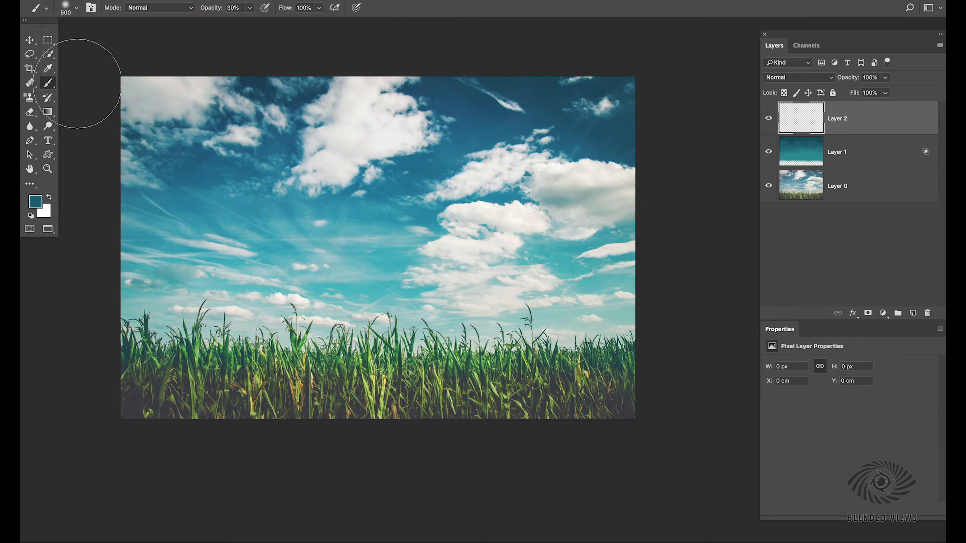
left_click(35, 202)
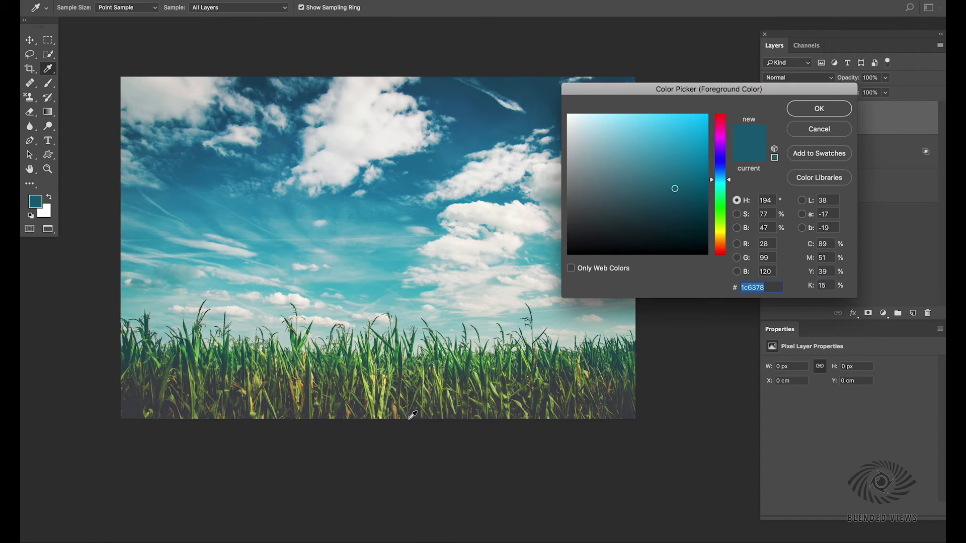
left_click_drag(404, 402, 472, 394)
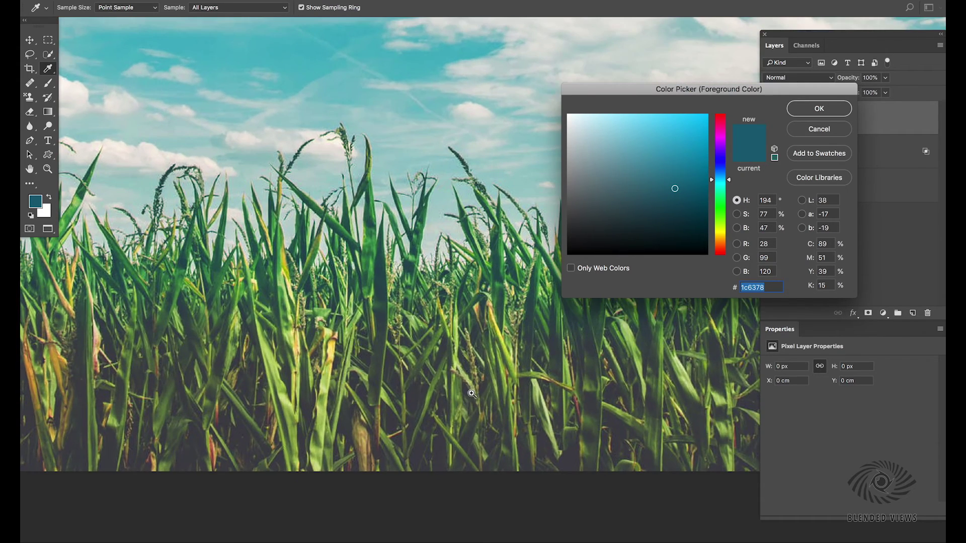
left_click(385, 282)
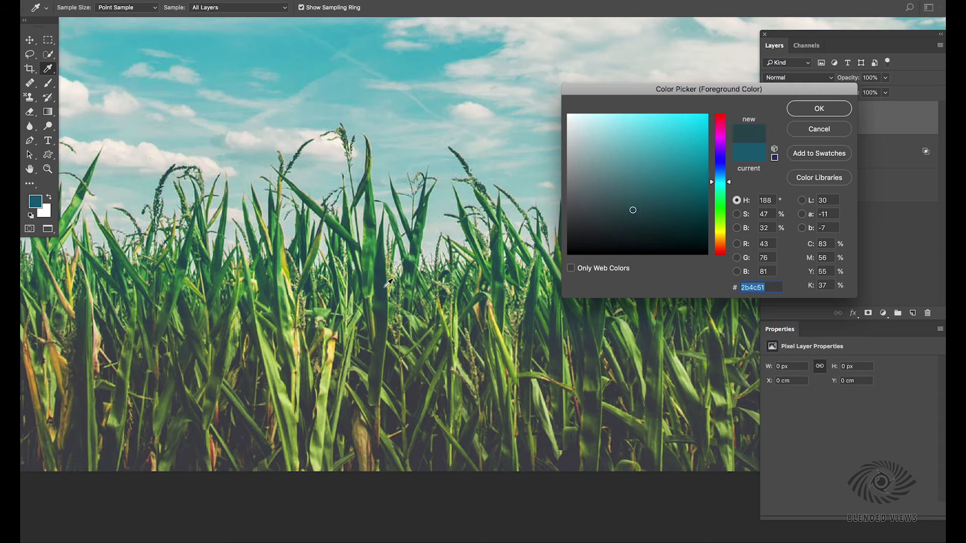
left_click(387, 317)
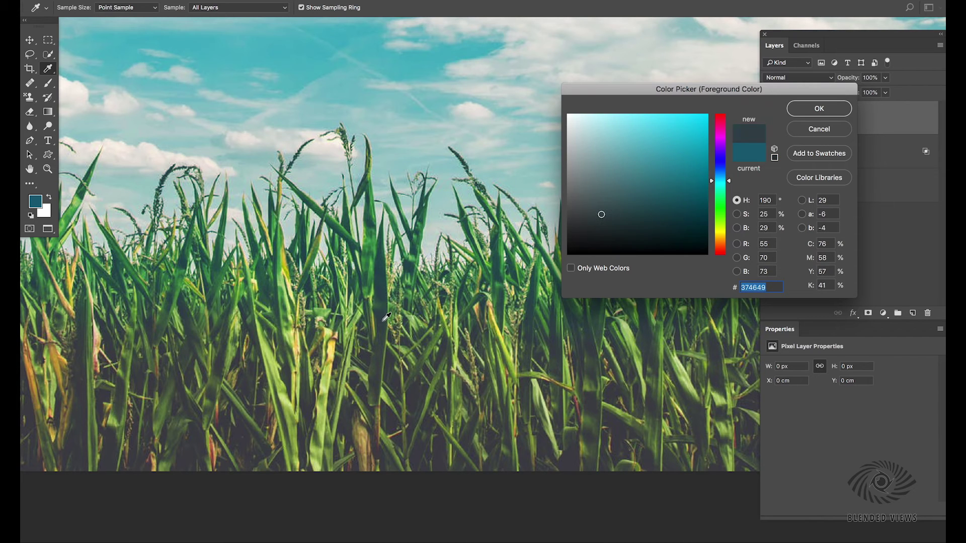
left_click(376, 274)
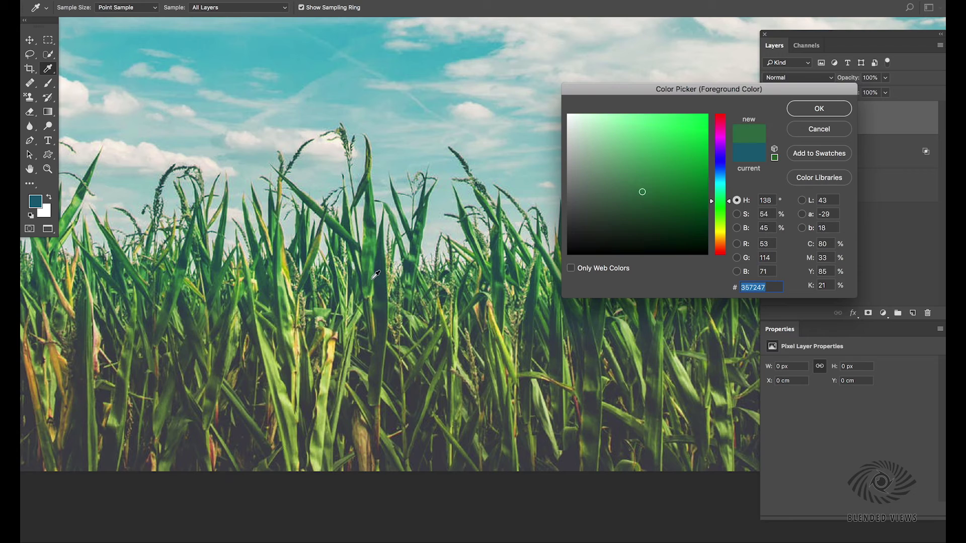
left_click(370, 278)
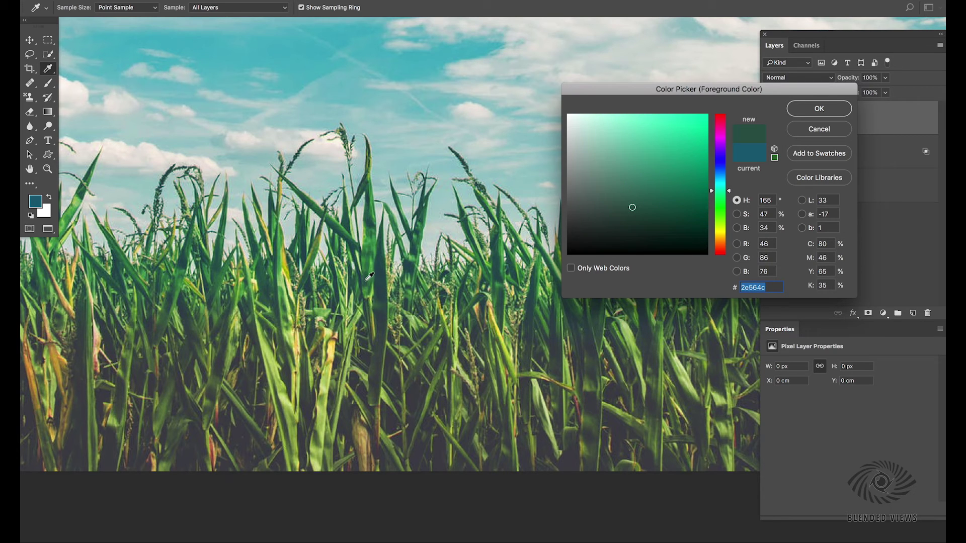
key("ctrl+minus")
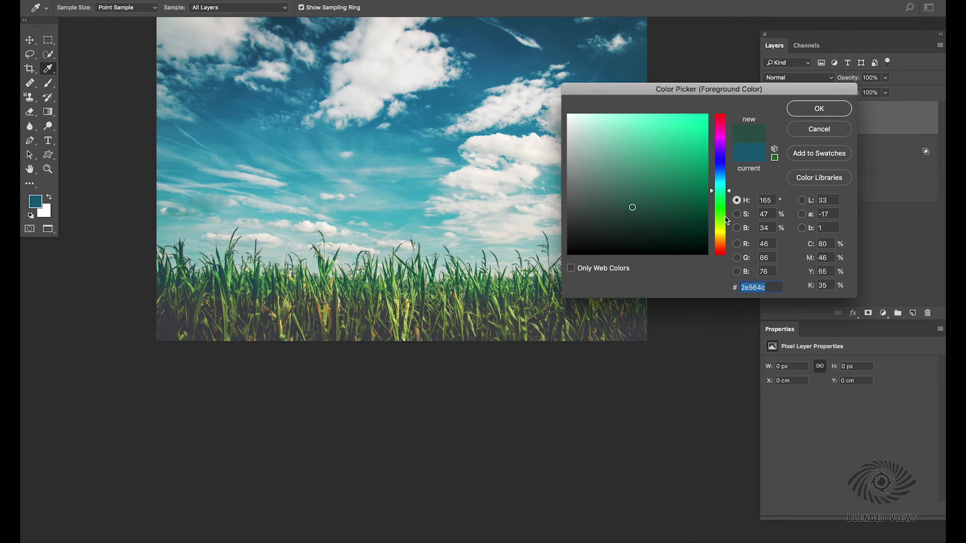
Darken and saturate the sampled green to #133b31 and apply it as the foreground color
left_click(738, 229)
left_click_drag(729, 214, 730, 226)
left_click(738, 214)
left_click_drag(728, 188, 729, 159)
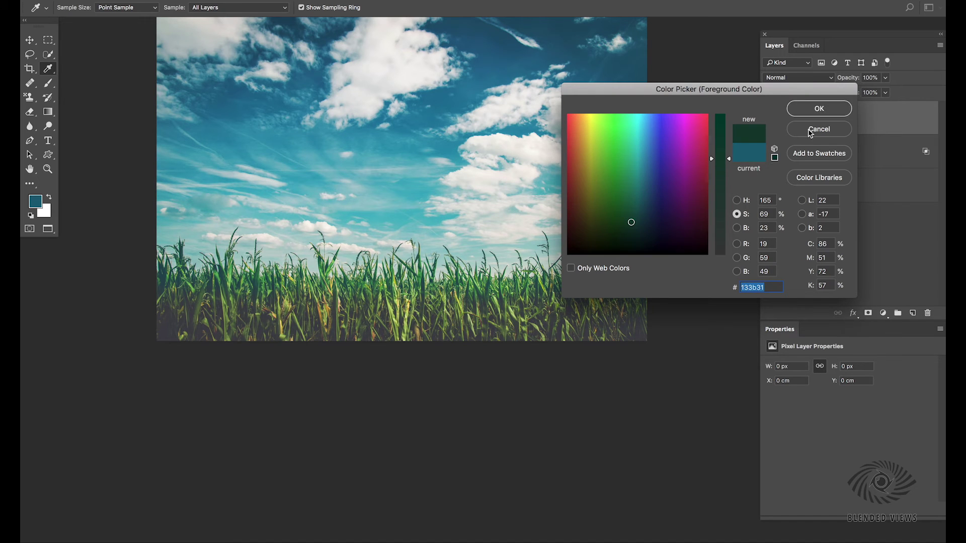
left_click(819, 113)
Raise the brush opacity to 100% and paint the dark green along the bottom edge of the grass on Layer 2
key("b")
scroll(613, 356, "up", 2)
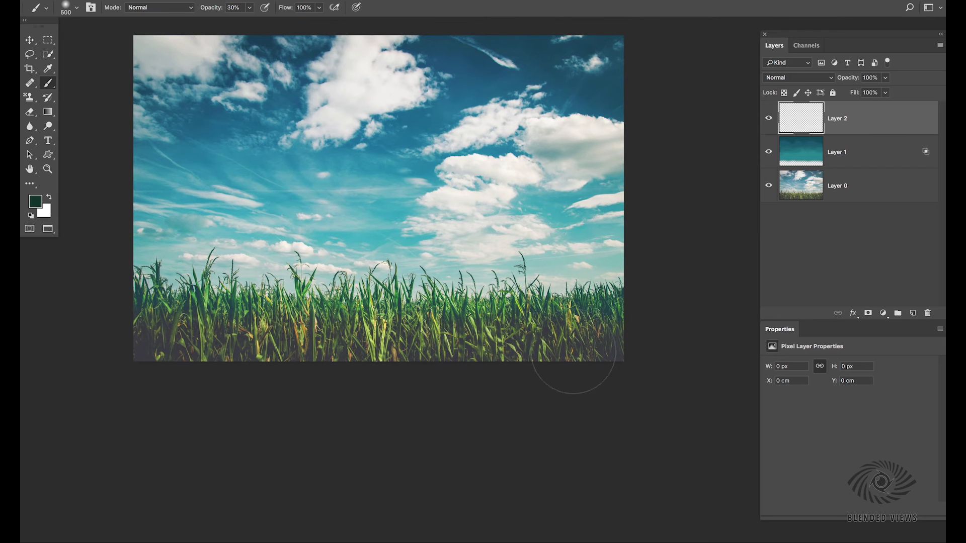
left_click_drag(359, 367, 83, 382)
left_click_drag(215, 12, 281, 10)
key("ctrl+z")
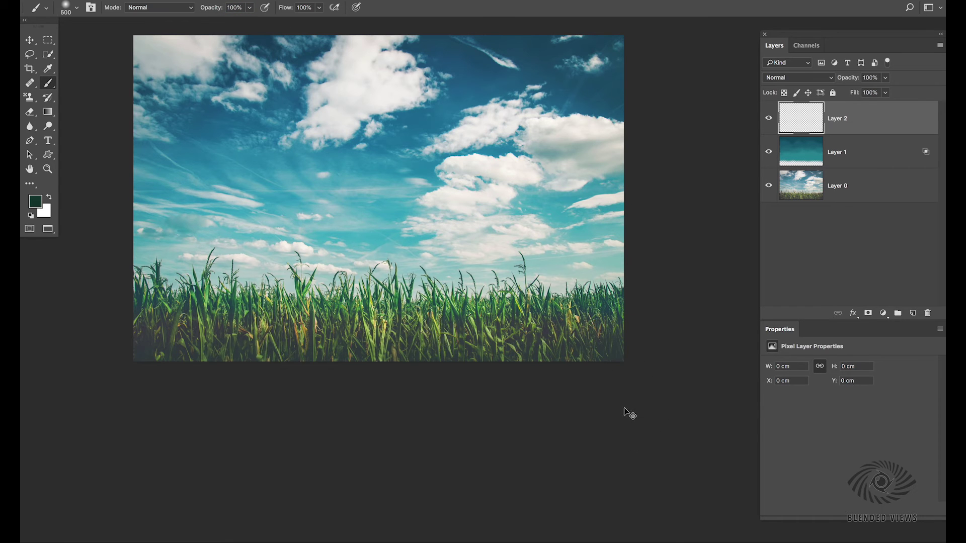
mouse_move(634, 360)
left_mouse_down()
mouse_move(190, 367)
mouse_move(71, 382)
left_mouse_up()
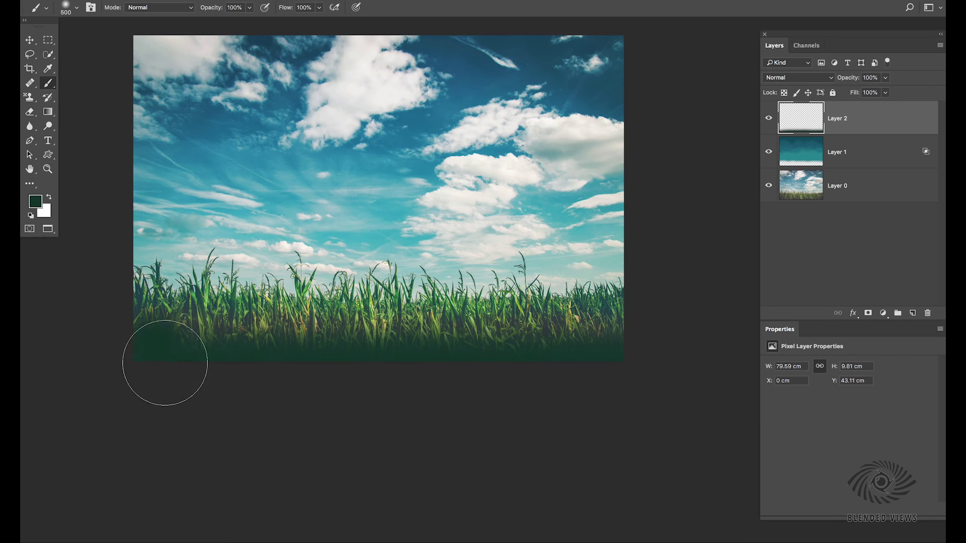
mouse_move(454, 380)
left_mouse_down()
mouse_move(492, 365)
mouse_move(606, 372)
left_mouse_up()
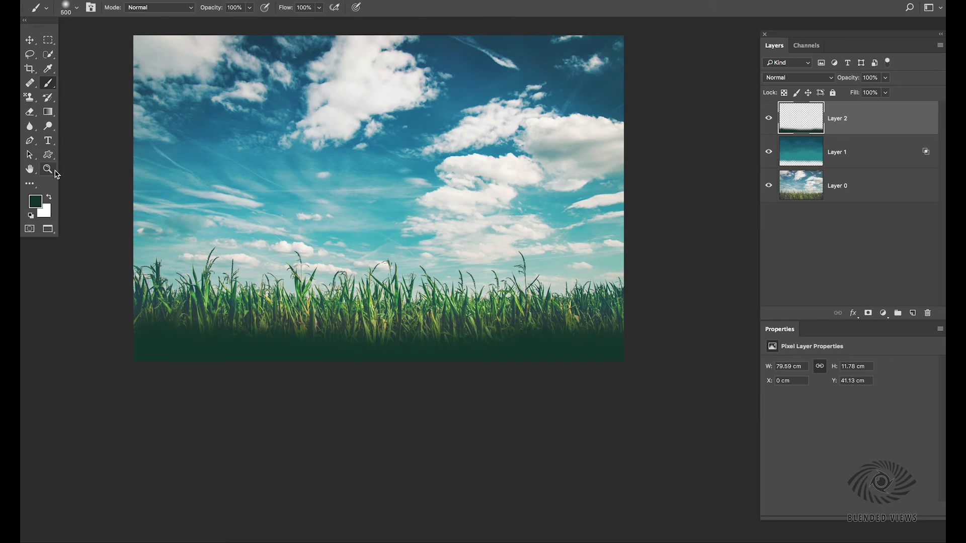
Change the foreground color to a brighter, purer green, #21541f
left_click(35, 202)
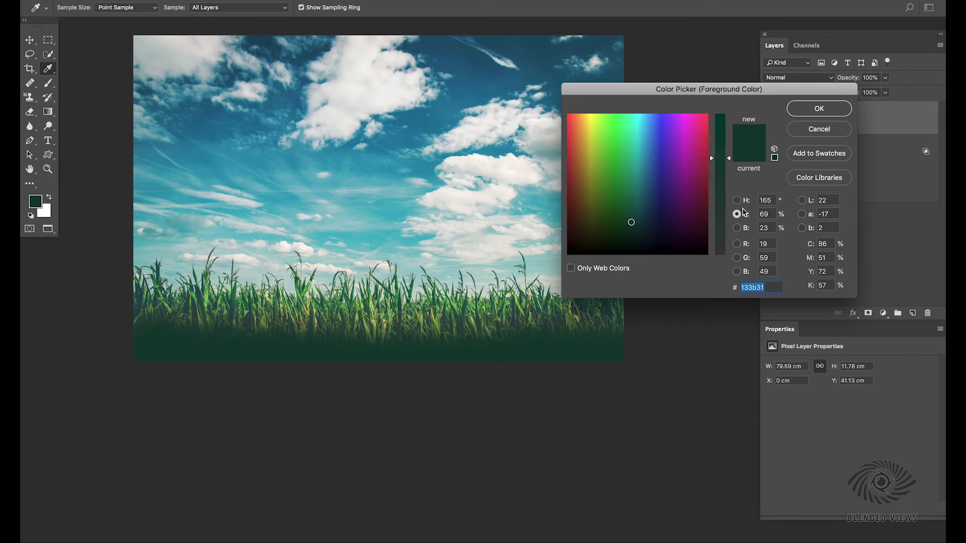
left_click(738, 228)
left_click_drag(730, 224, 732, 211)
left_click(737, 201)
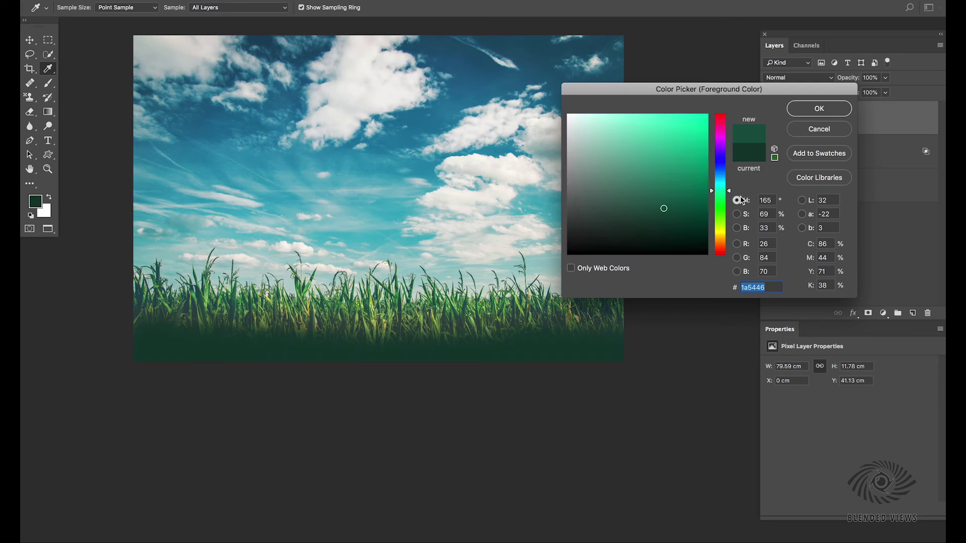
left_click_drag(730, 195, 729, 209)
left_click(737, 215)
left_click_drag(731, 160, 731, 159)
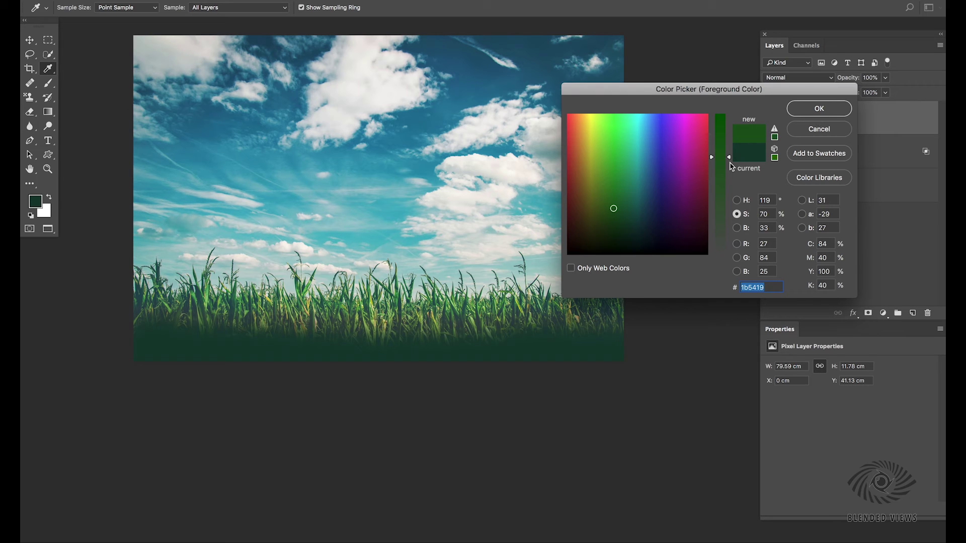
left_click(800, 112)
Shrink the brush to 175 and paint a band of the mid green over the middle of the grass on Layer 2
key("b")
key("bracketleft")
key("bracketleft")
key("bracketleft")
key("bracketleft")
key("bracketleft")
mouse_move(623, 319)
left_mouse_down()
mouse_move(575, 309)
mouse_move(552, 327)
mouse_move(591, 334)
mouse_move(518, 316)
mouse_move(487, 337)
mouse_move(471, 302)
mouse_move(432, 336)
mouse_move(458, 337)
mouse_move(299, 332)
mouse_move(263, 315)
mouse_move(240, 335)
mouse_move(226, 308)
mouse_move(190, 329)
mouse_move(173, 308)
mouse_move(159, 323)
mouse_move(141, 315)
mouse_move(166, 325)
mouse_move(171, 341)
mouse_move(405, 345)
left_mouse_up()
Change the foreground color to a lighter yellowish green with hue 96° and brightness 40%, and fine-tune its saturation
left_click(39, 205)
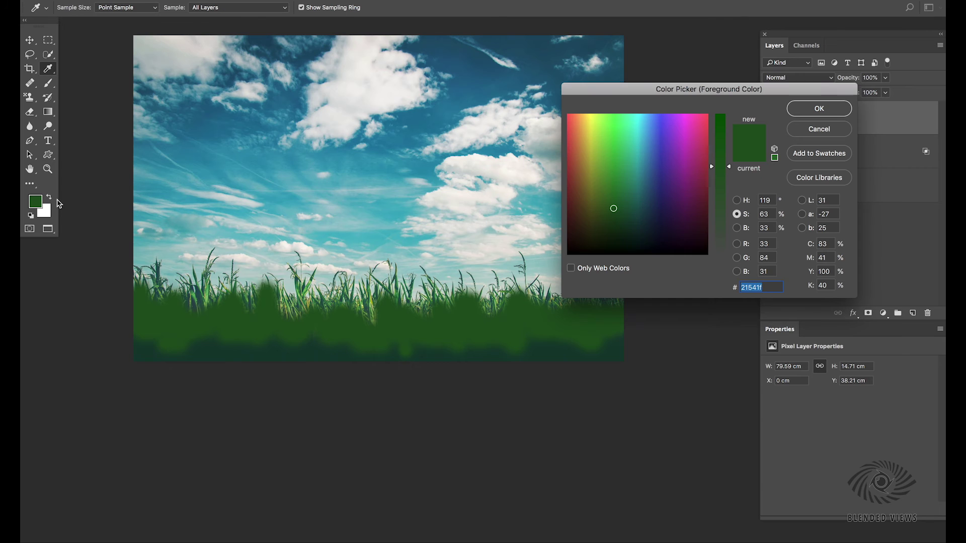
left_click(737, 200)
mouse_move(728, 212)
left_mouse_down()
mouse_move(729, 220)
mouse_move(728, 199)
left_mouse_up()
left_click(737, 227)
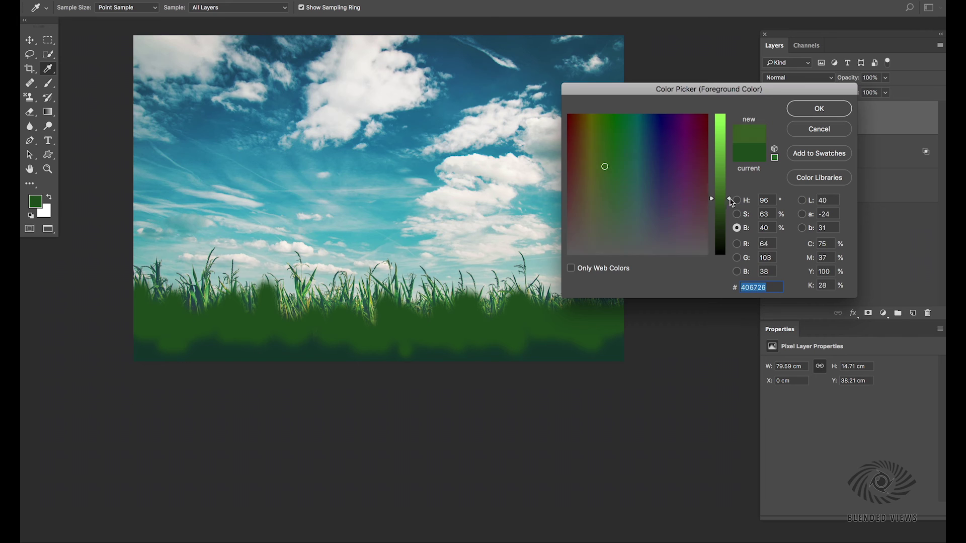
left_click(737, 214)
left_click(729, 171)
left_click(819, 108)
Paint the light green over the upper part and tips of the grass on Layer 2
key("b")
mouse_move(619, 291)
left_mouse_down()
mouse_move(594, 292)
mouse_move(564, 309)
mouse_move(531, 290)
mouse_move(503, 299)
mouse_move(484, 287)
mouse_move(466, 309)
mouse_move(423, 289)
mouse_move(319, 299)
mouse_move(307, 267)
mouse_move(284, 320)
mouse_move(249, 293)
mouse_move(197, 290)
left_mouse_up()
mouse_move(252, 312)
left_mouse_down()
mouse_move(366, 313)
mouse_move(178, 295)
mouse_move(192, 301)
mouse_move(154, 276)
mouse_move(182, 283)
left_mouse_up()
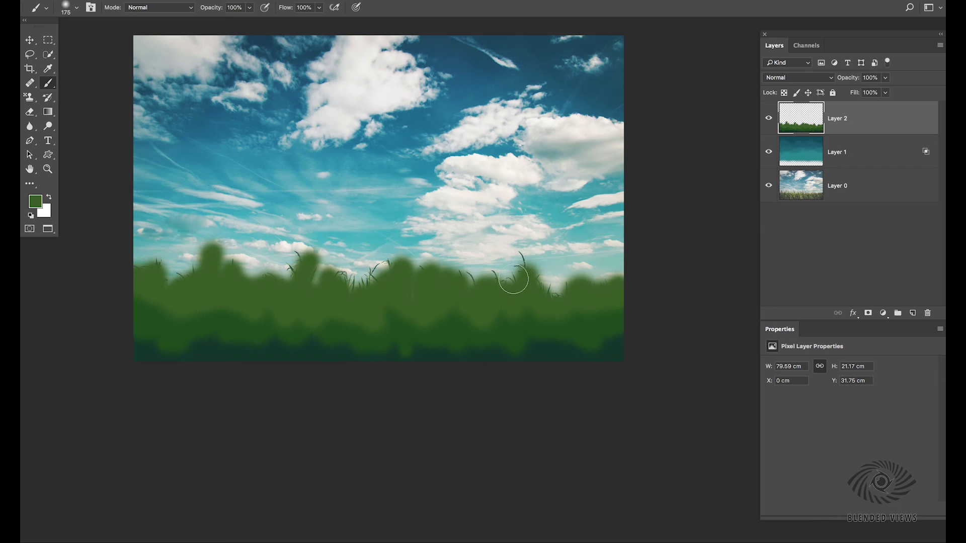
Open Layer 2's blending options and split the Underlying Layer highlight slider to 136 / 186, with Blend If on Gray
double_click(873, 124)
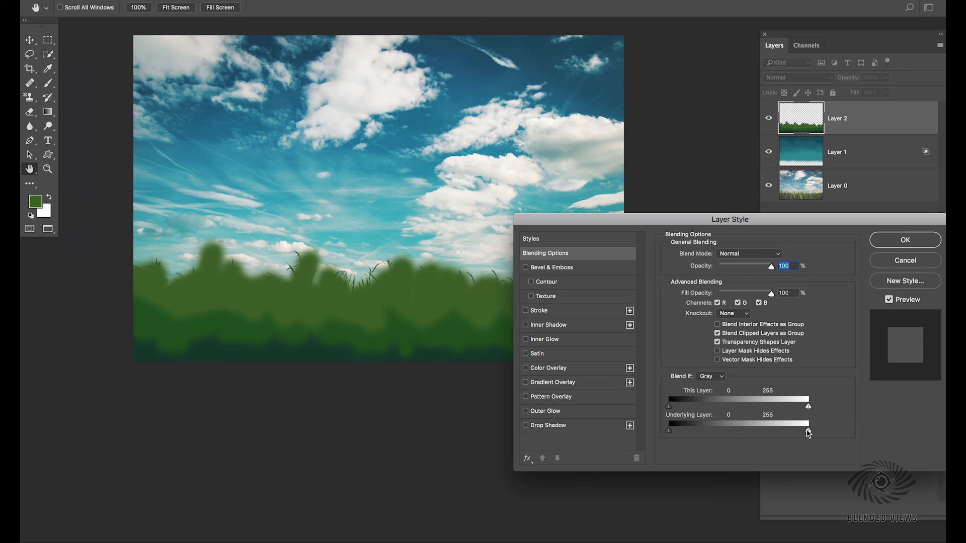
left_click_drag(804, 433, 783, 431)
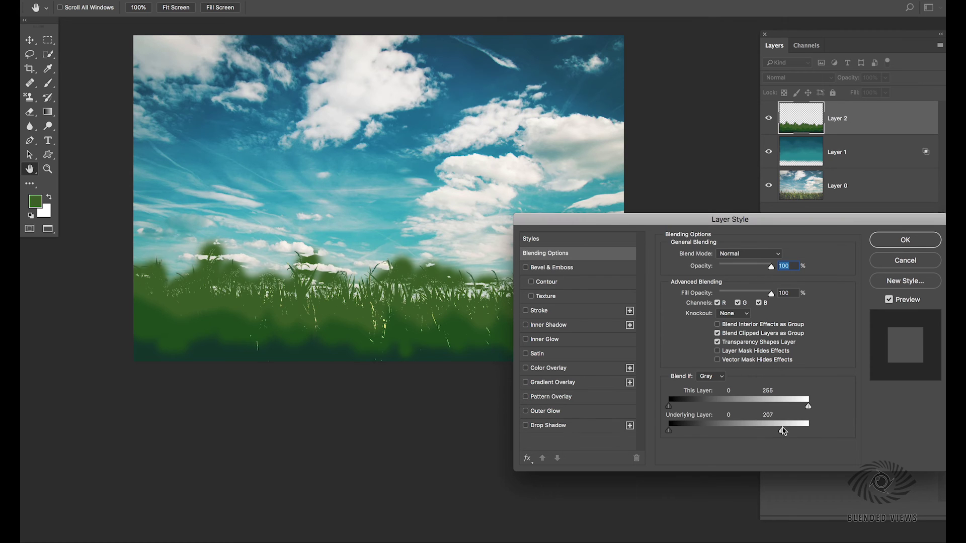
key("alt")
mouse_move(787, 432)
left_mouse_down()
mouse_move(803, 433)
mouse_move(737, 433)
mouse_move(786, 434)
mouse_move(774, 436)
left_mouse_up()
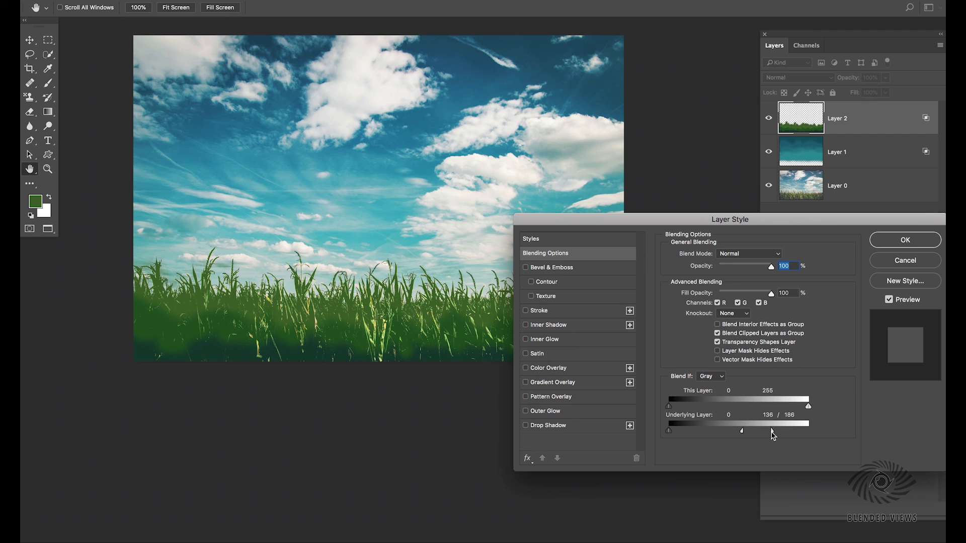
Adjust Layer 2's Underlying Layer shadow slider, fine-tune the split highlight slider, and apply the blending options
left_click_drag(674, 434, 685, 433)
mouse_move(744, 435)
left_mouse_down()
mouse_move(771, 436)
mouse_move(734, 435)
mouse_move(741, 435)
left_mouse_up()
left_click(882, 246)
Set Layer 2's blend mode to Soft Light and compare the image with the layer hidden and shown
left_click(788, 77)
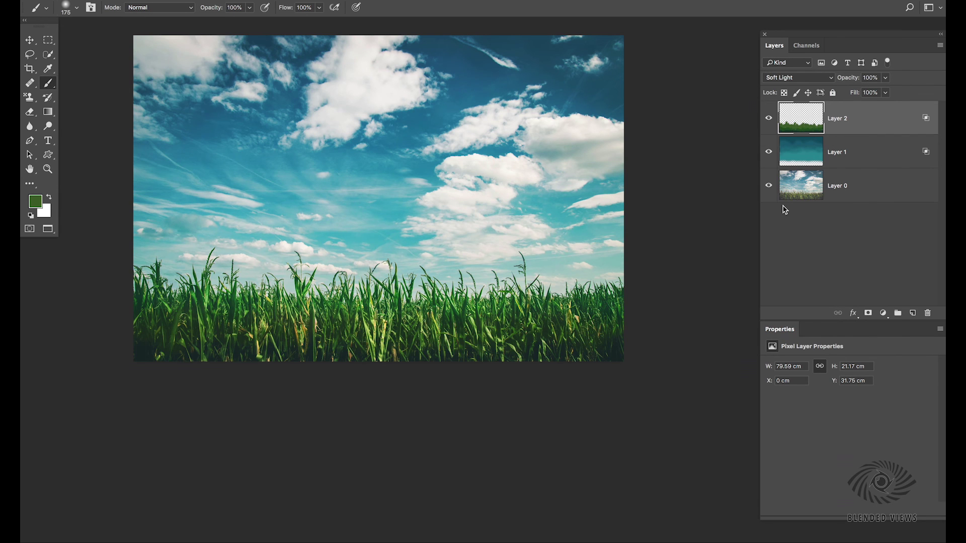
left_click(769, 119)
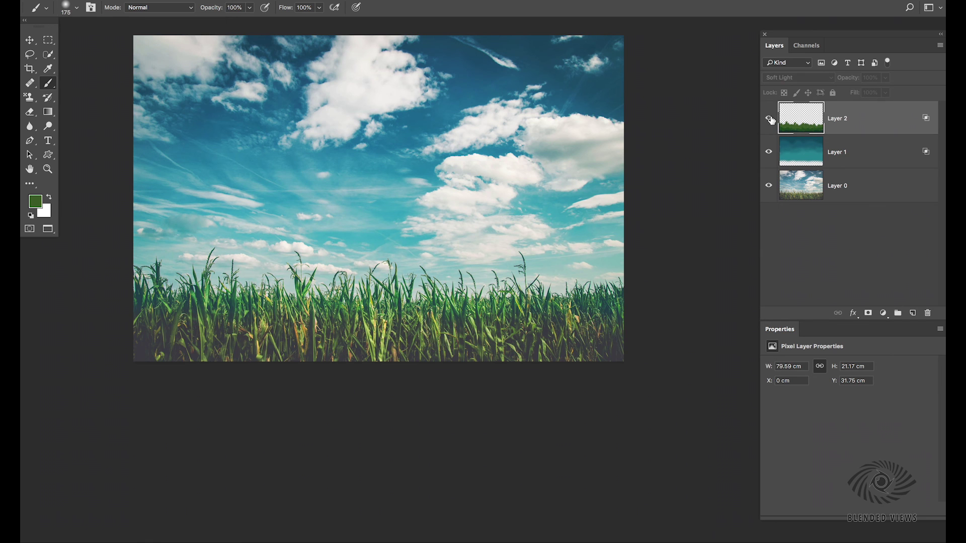
left_click(770, 120)
Try Layer 2's opacity at several levels from 0% upward and settle on 80%
left_click_drag(853, 80, 702, 76)
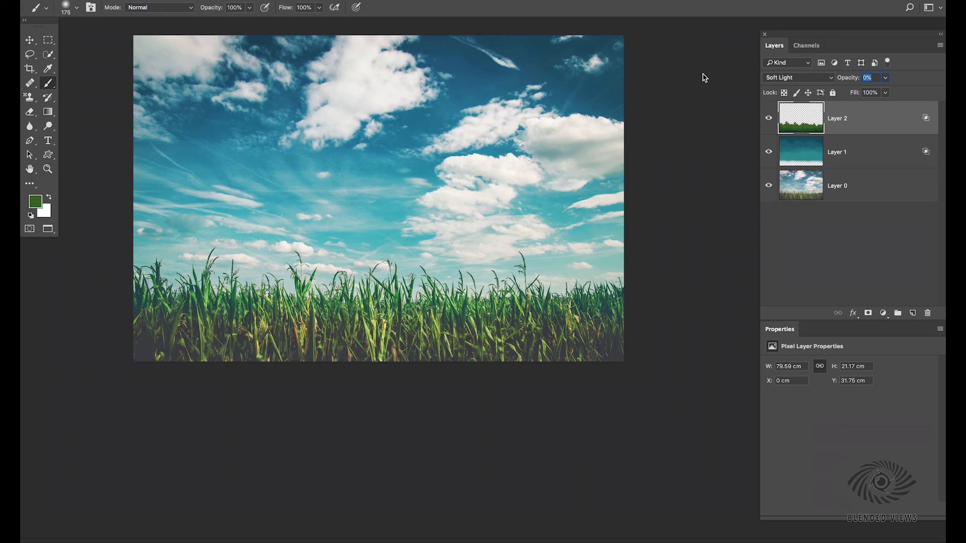
left_click_drag(848, 81, 866, 85)
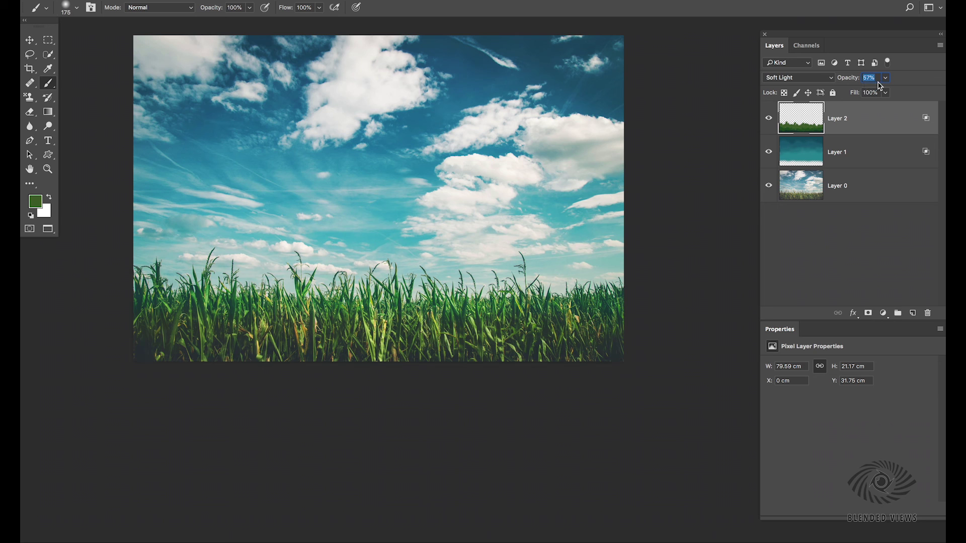
left_click_drag(885, 81, 856, 84)
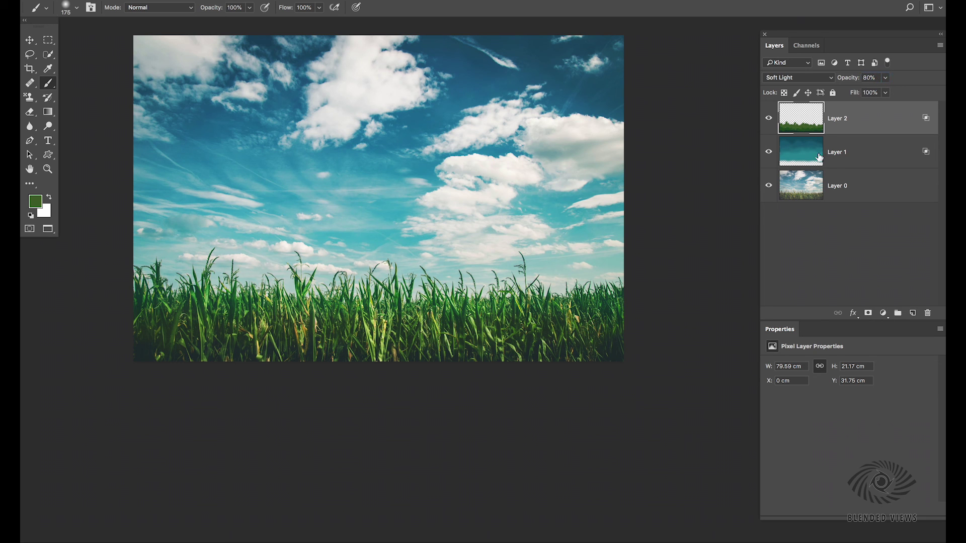
Raise Layer 1's opacity to 70% and compare the image with the color layers hidden and shown
left_click(853, 151)
left_click_drag(851, 82, 854, 83)
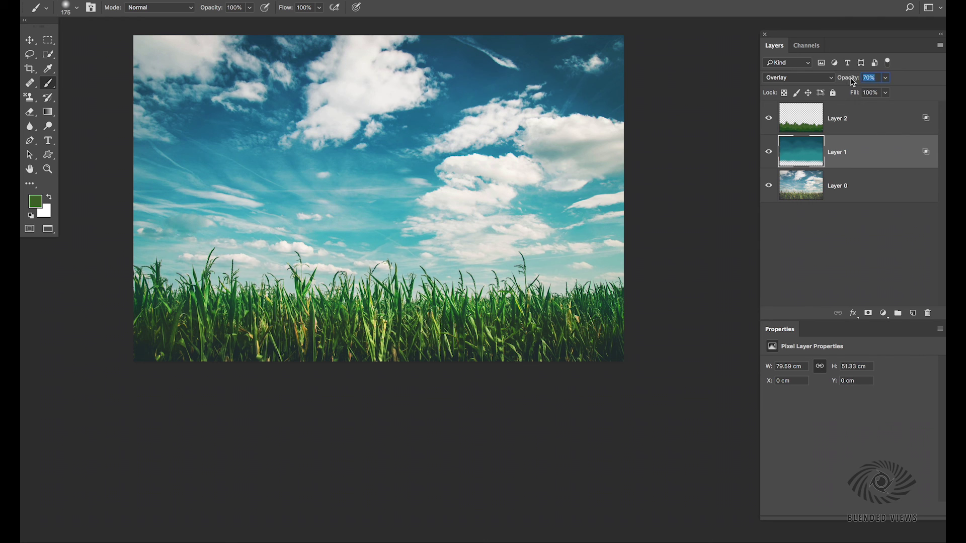
left_click(848, 121)
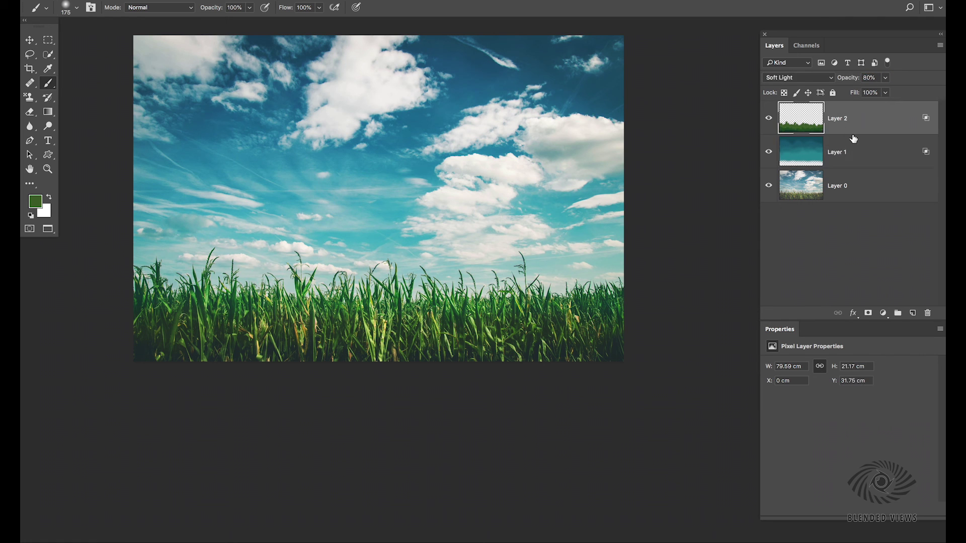
left_click(843, 145)
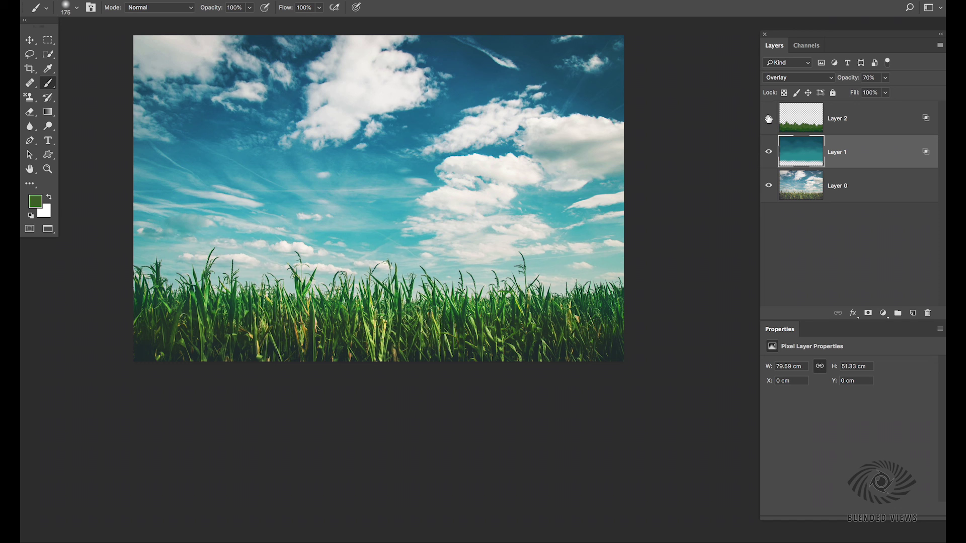
left_click(767, 158)
left_click(769, 157)
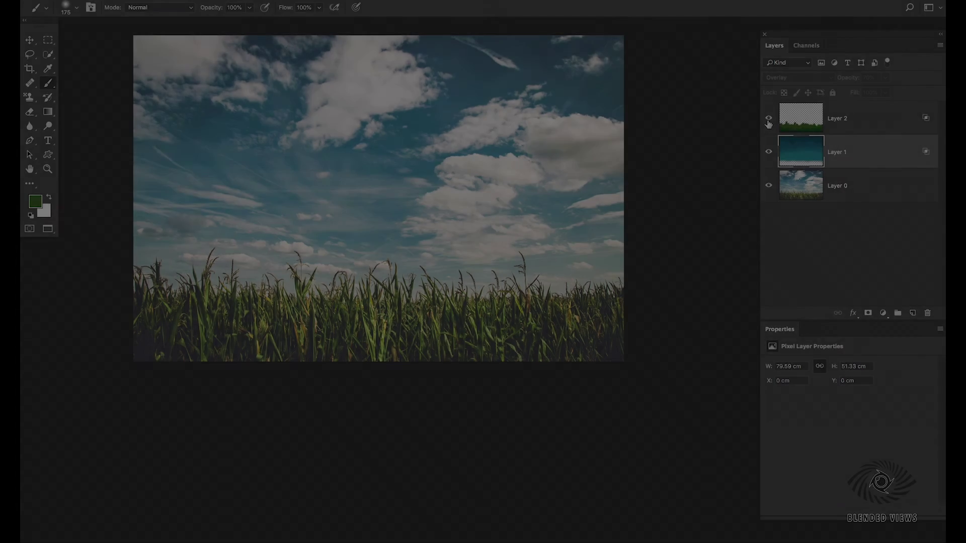